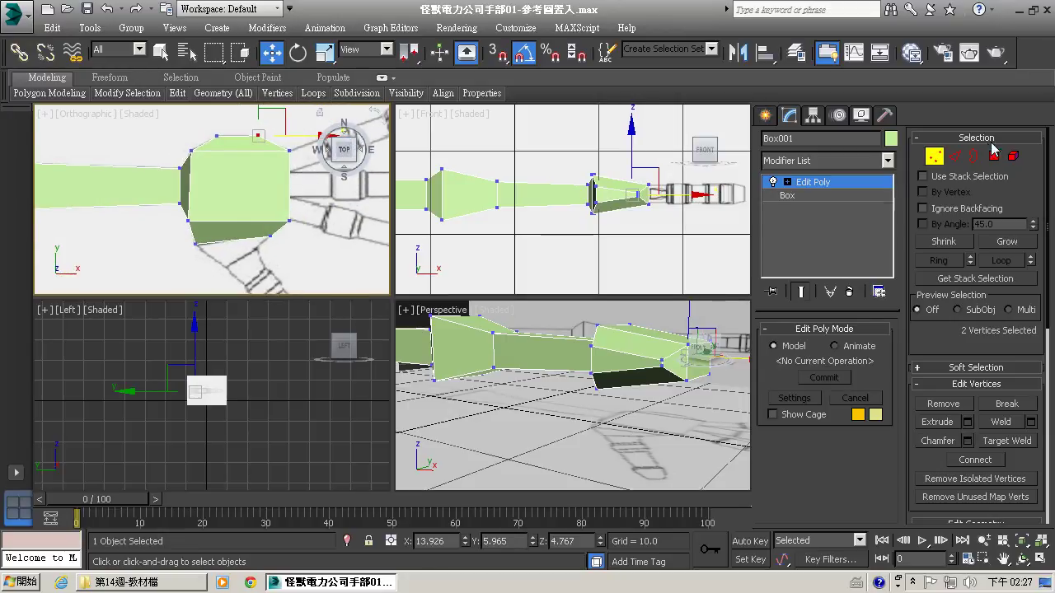
Leave vertex editing and turn on See-Through display for Box001 in its object properties
click(934, 156)
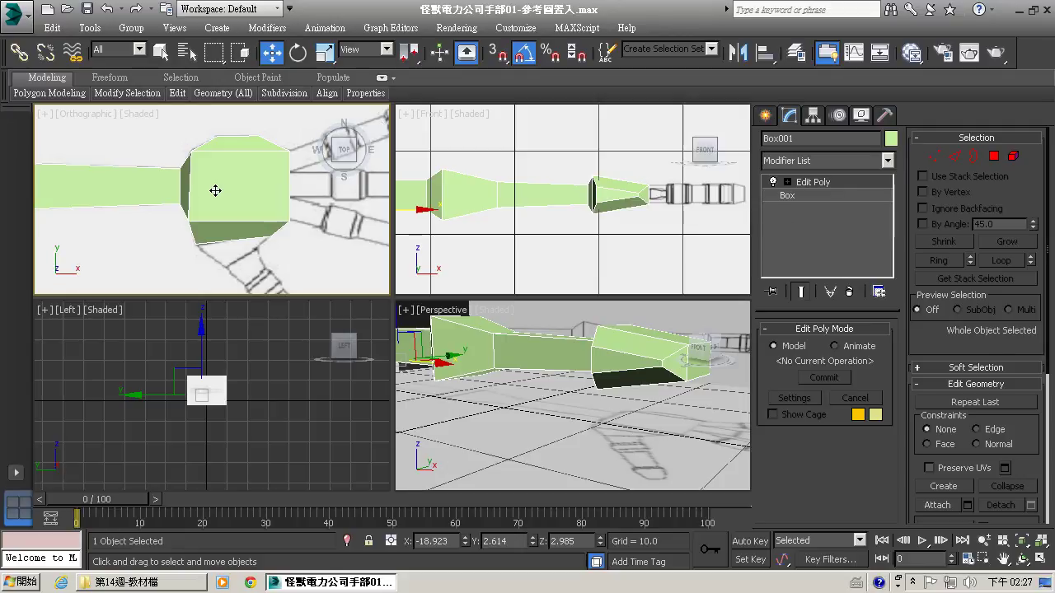
click(161, 52)
click(138, 112)
click(115, 173)
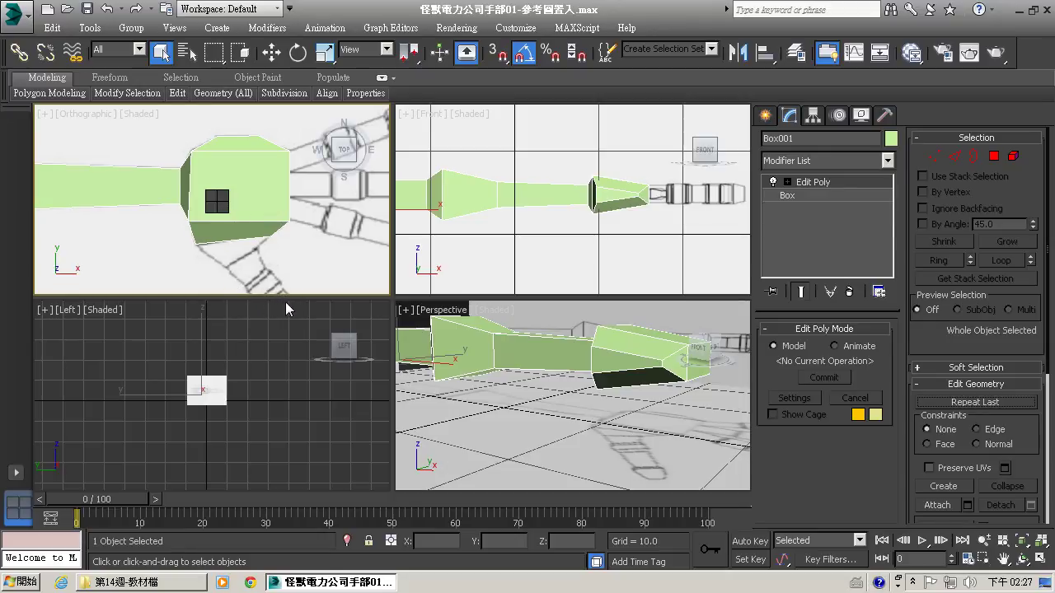
key(alt+e)
key(p)
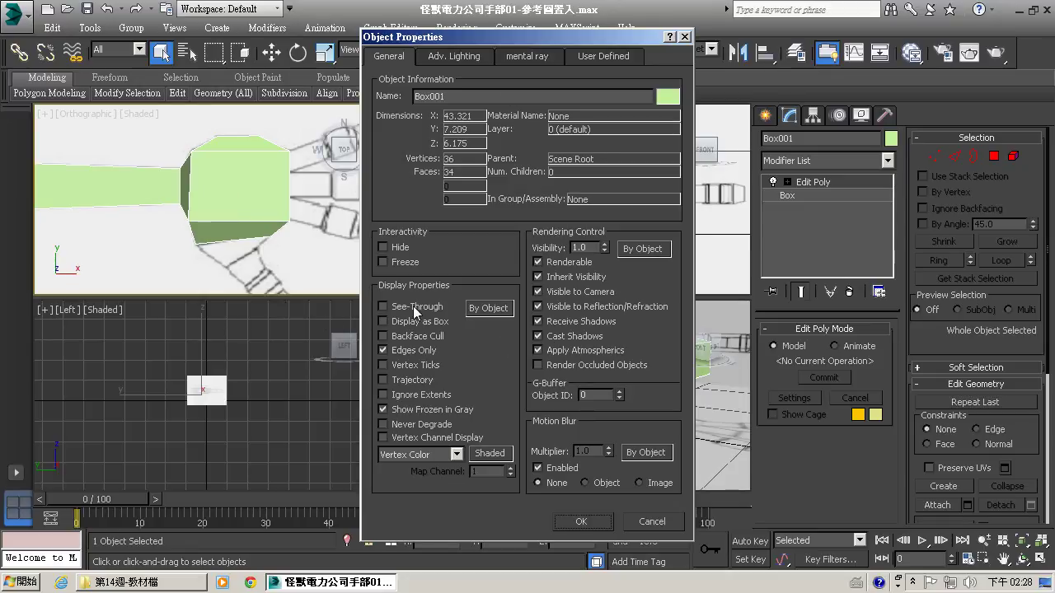
click(581, 522)
click(301, 241)
click(248, 197)
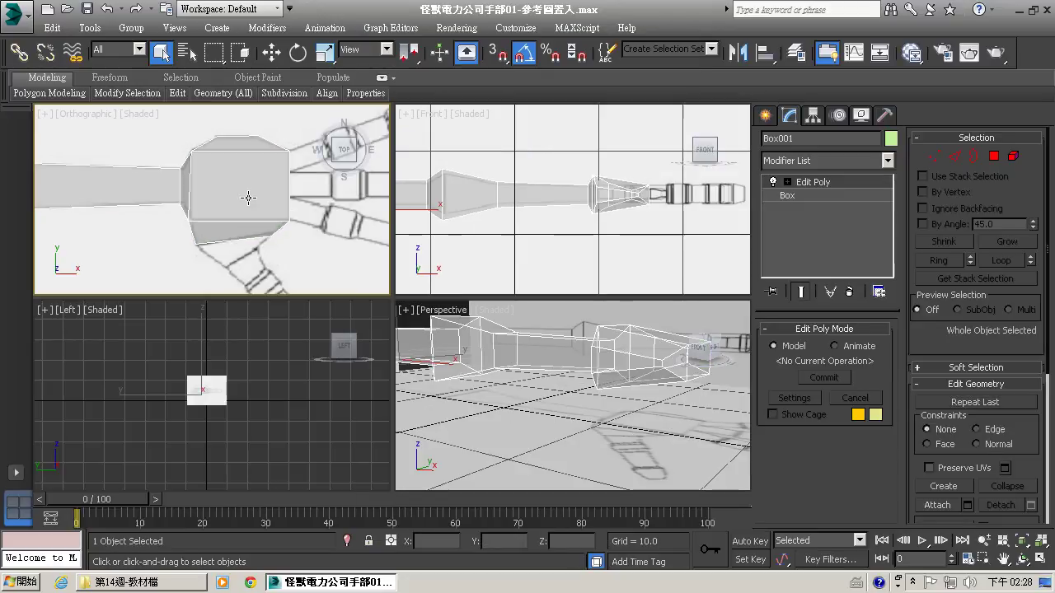
Display edged faces in the perspective view, keeping Box001 selected
click(495, 284)
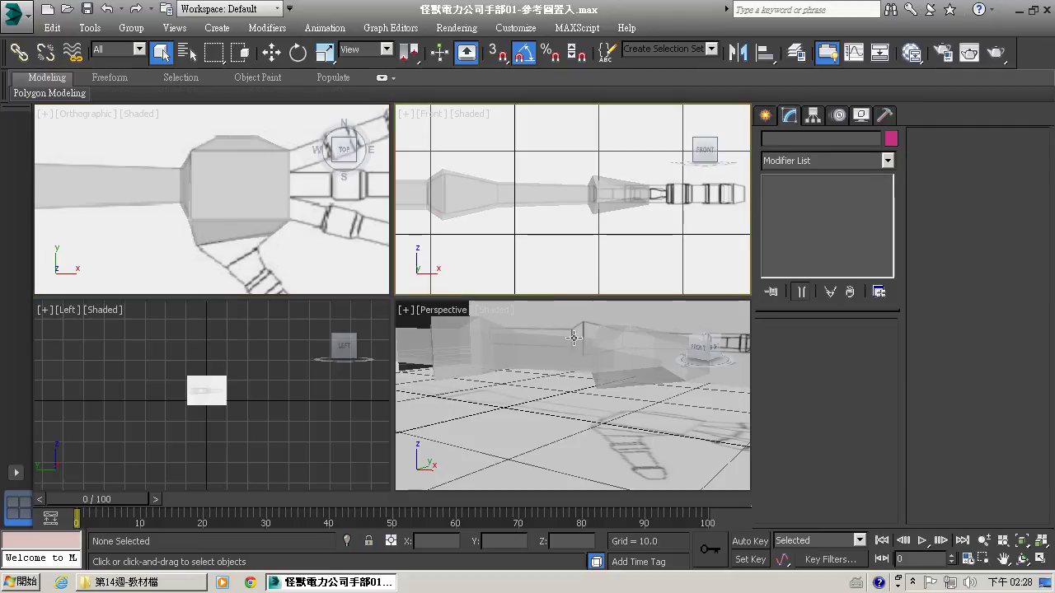
click(614, 357)
click(587, 408)
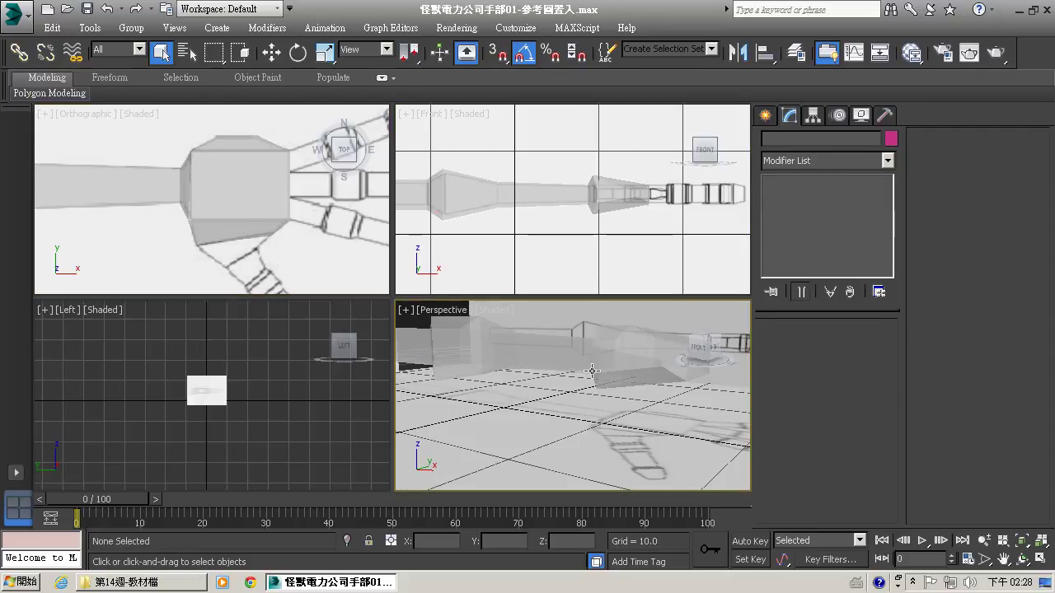
click(591, 372)
key(F4)
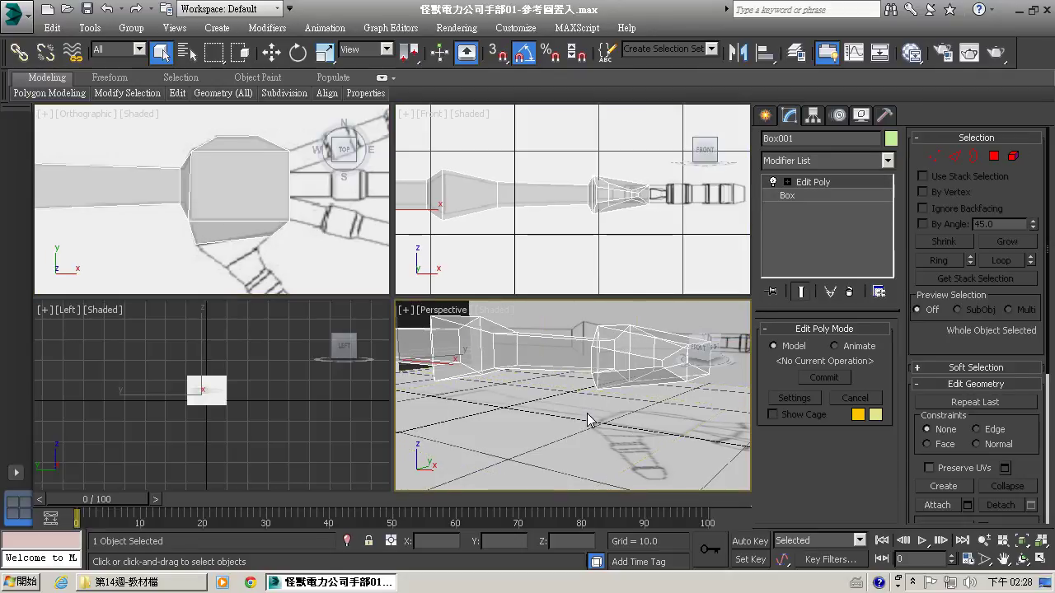
click(586, 418)
click(617, 369)
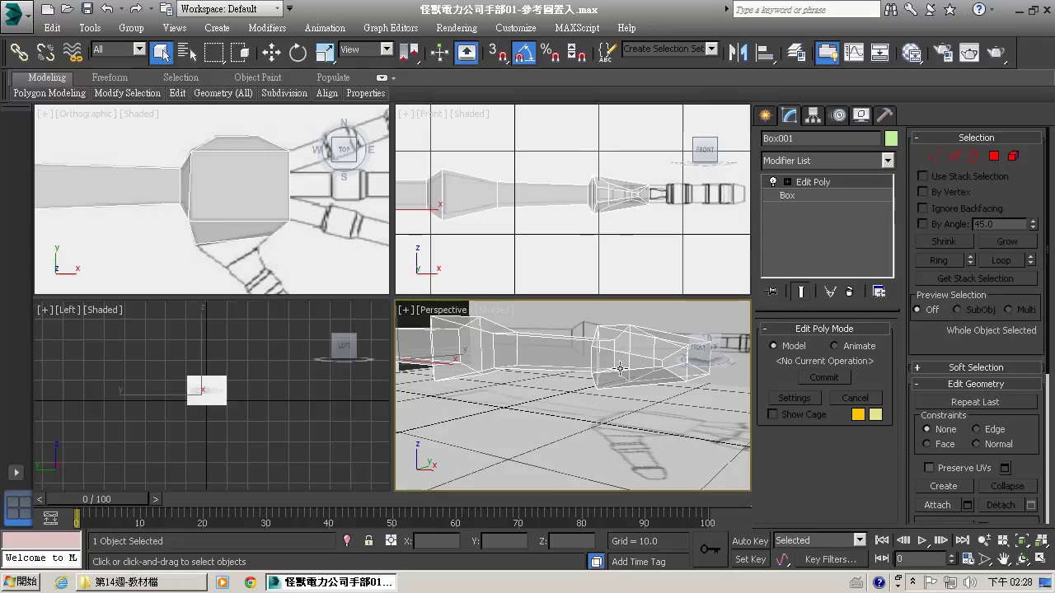
click(550, 452)
click(545, 373)
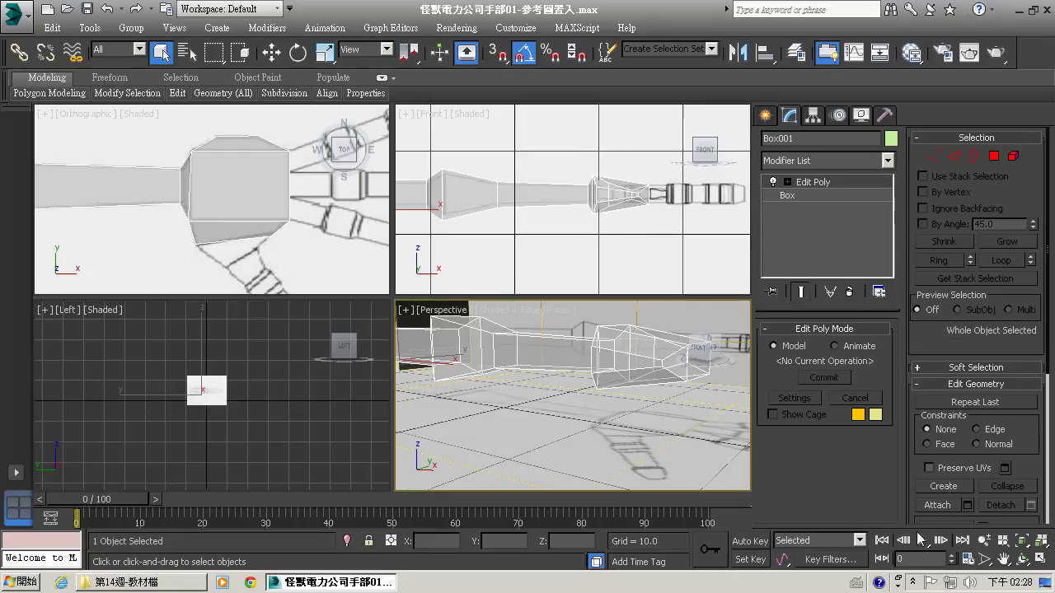
Move the two vertices at the finger end of the palm's thumb-side edge slightly up along Y in the top view
click(1022, 559)
drag(617, 369, 643, 439)
click(1003, 558)
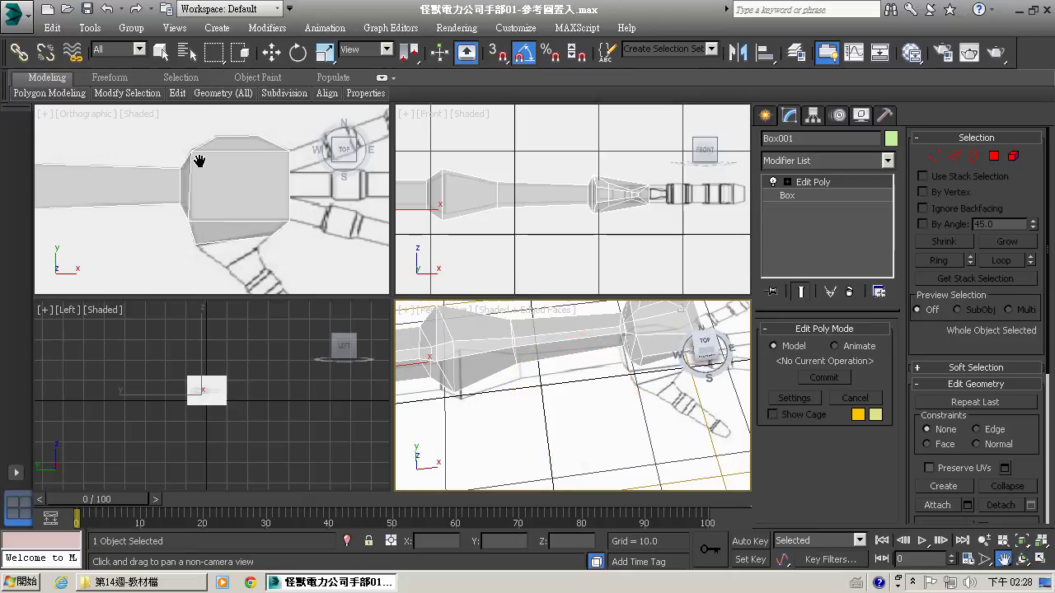
drag(201, 160, 172, 161)
click(933, 155)
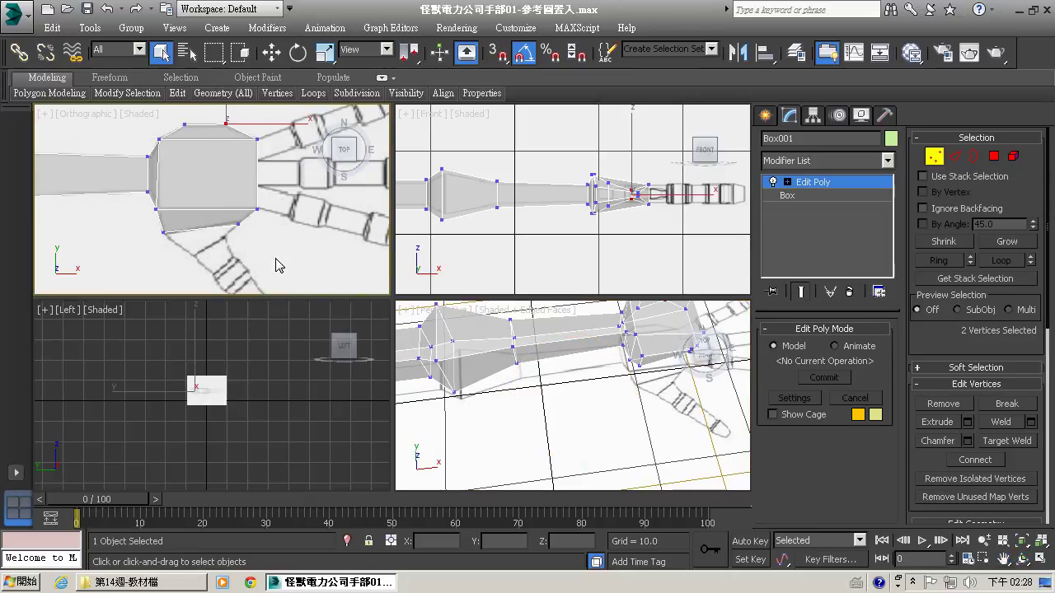
drag(233, 220, 232, 220)
click(272, 53)
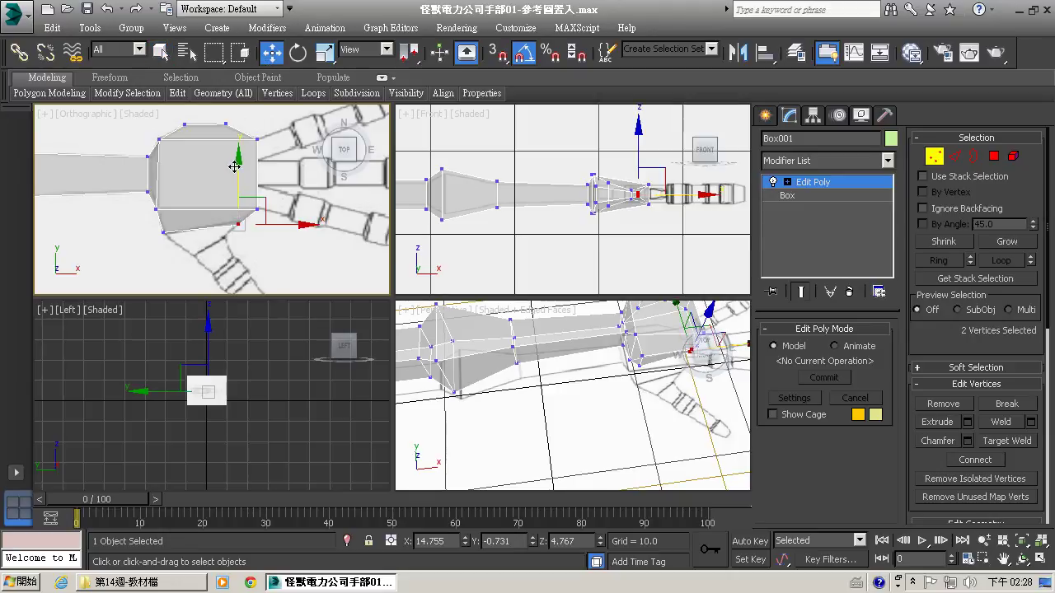
drag(240, 162, 240, 159)
click(279, 273)
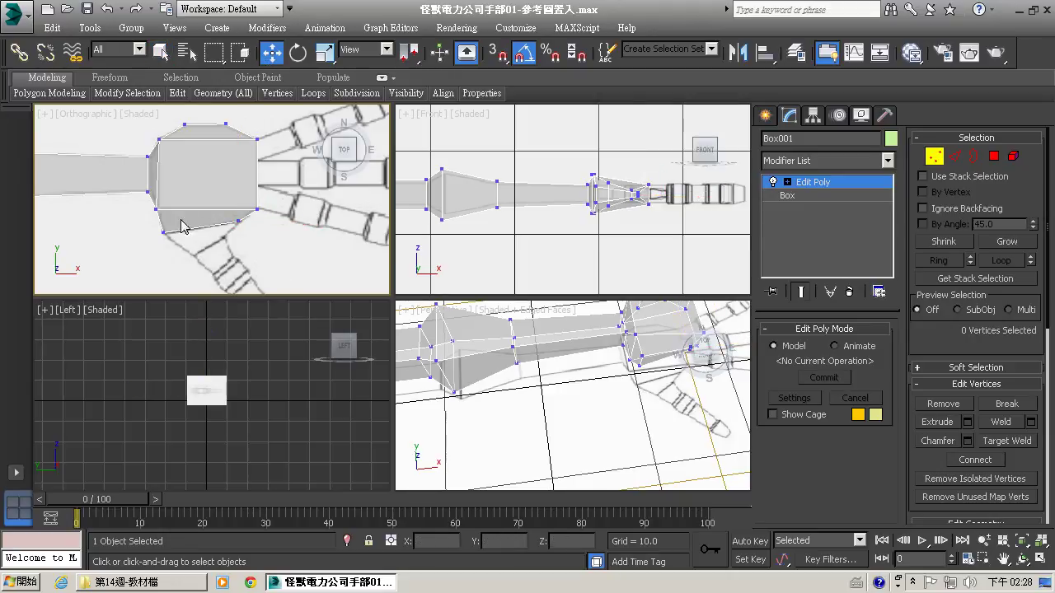
Select the palm's side polygon that faces the thumb in the reference image
click(1004, 559)
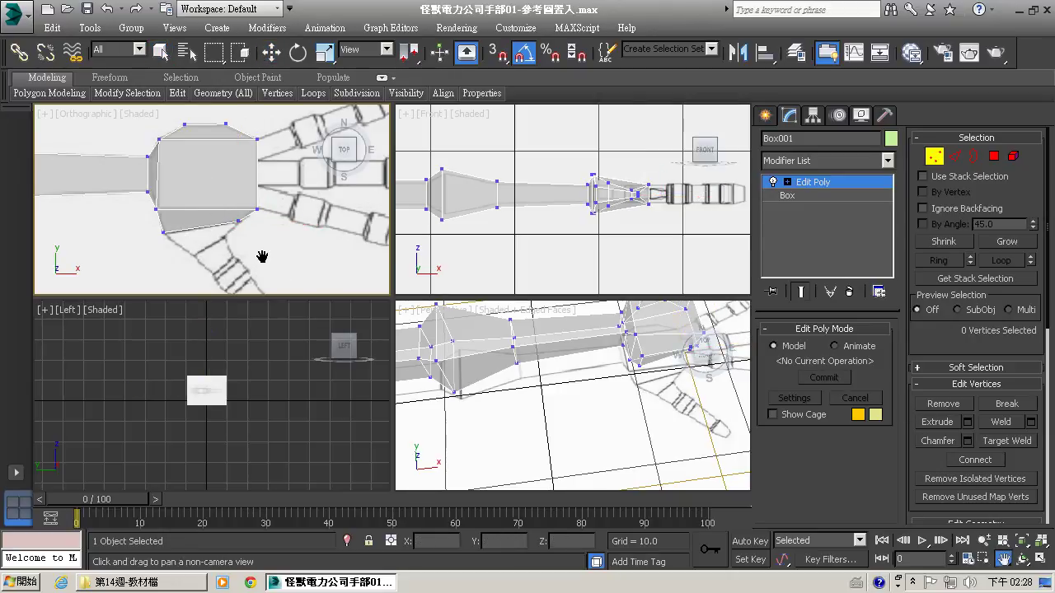
drag(262, 255, 283, 232)
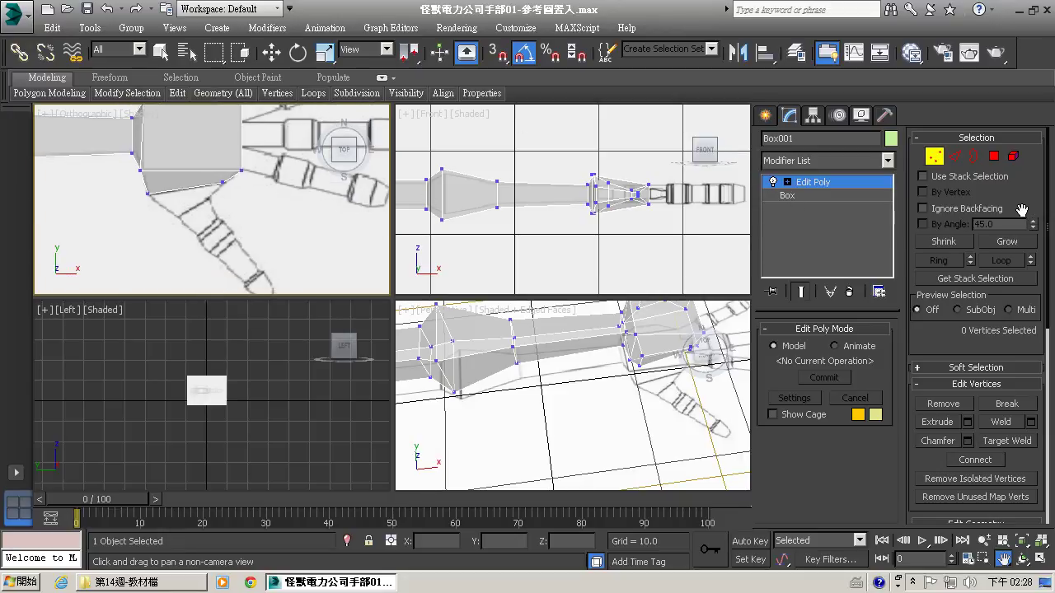
click(991, 155)
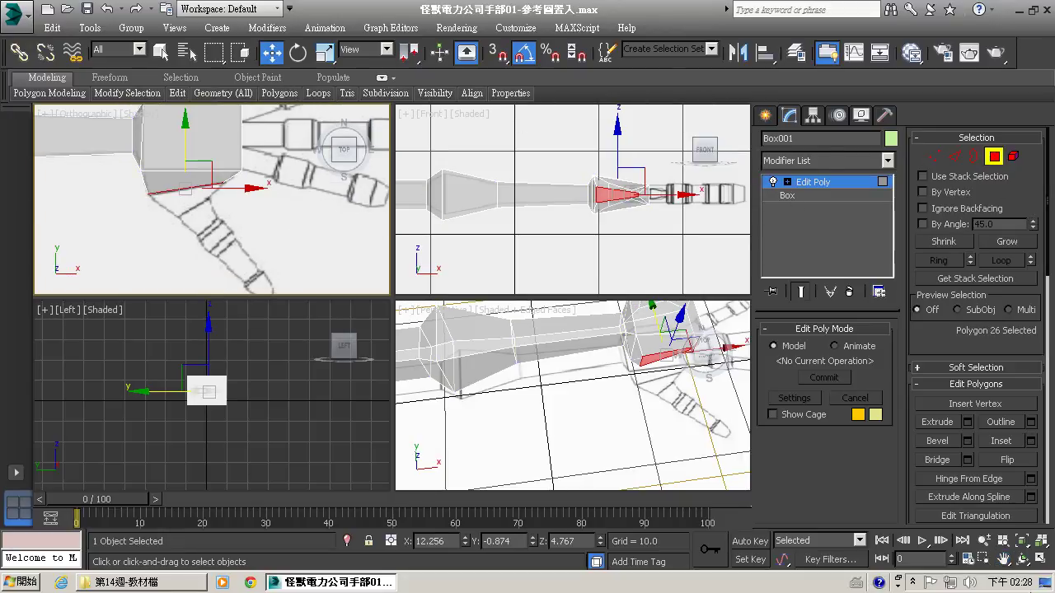
click(1002, 559)
drag(577, 394, 459, 412)
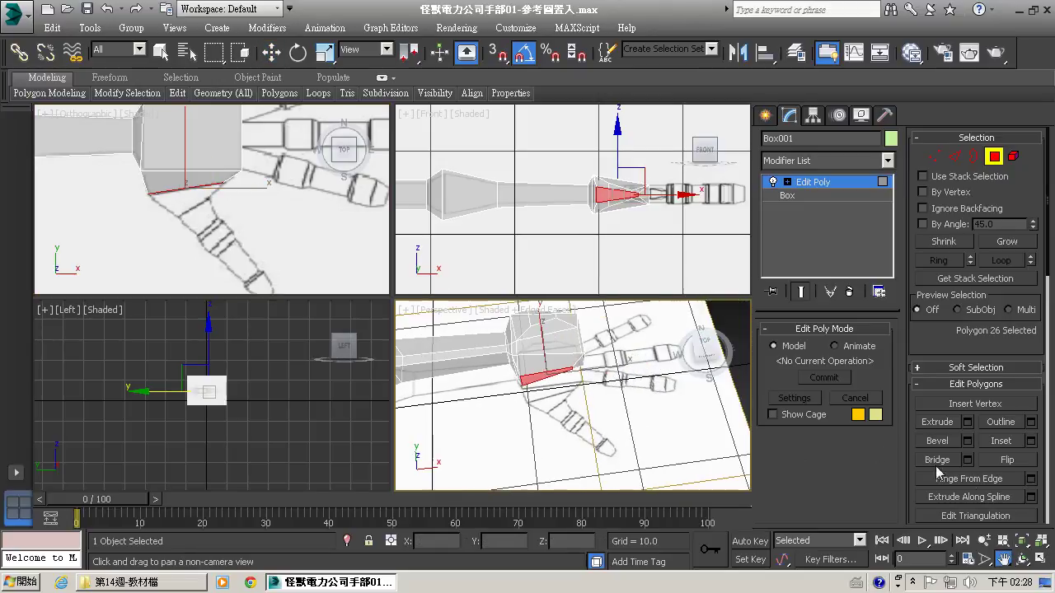
click(1022, 560)
drag(631, 414, 582, 373)
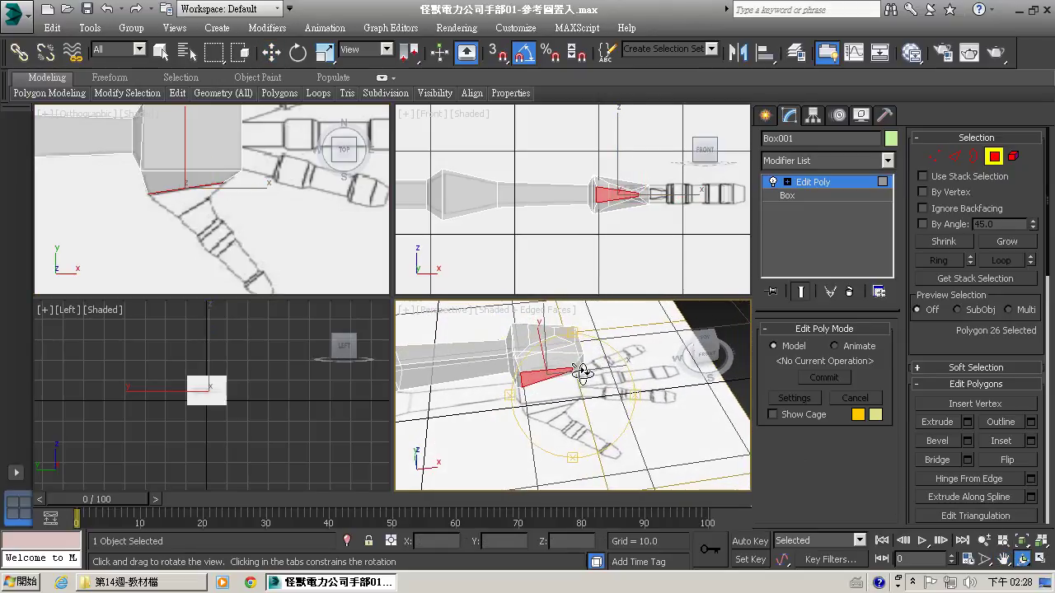
click(937, 440)
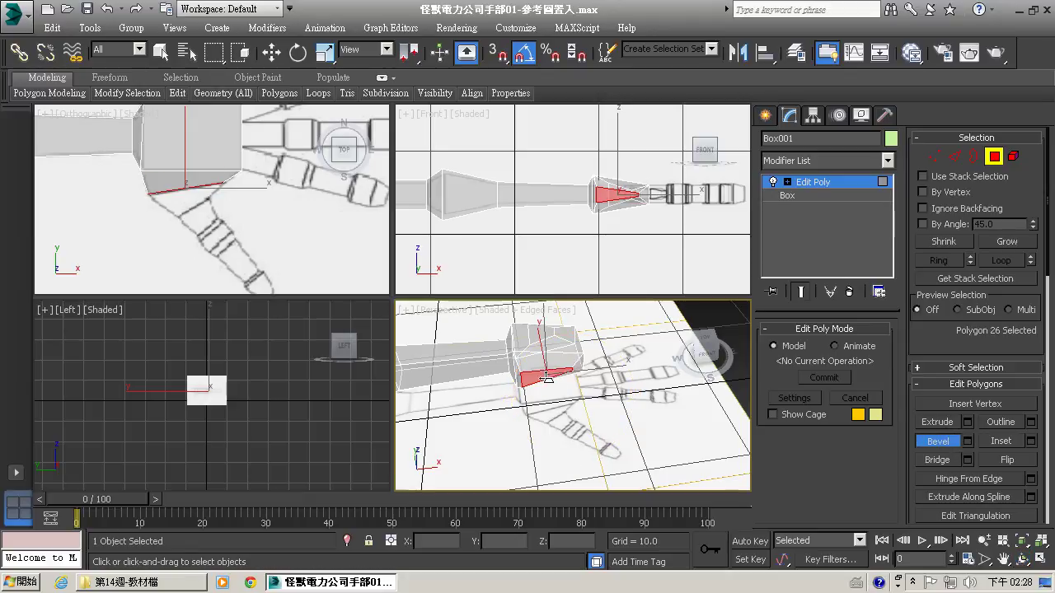
drag(546, 378, 548, 375)
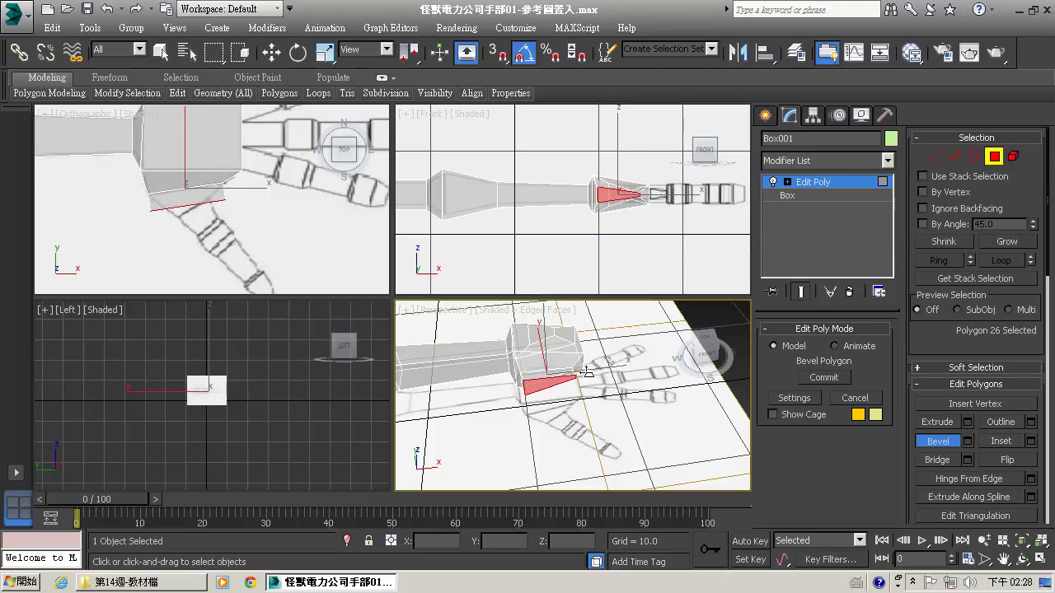
right_click(605, 388)
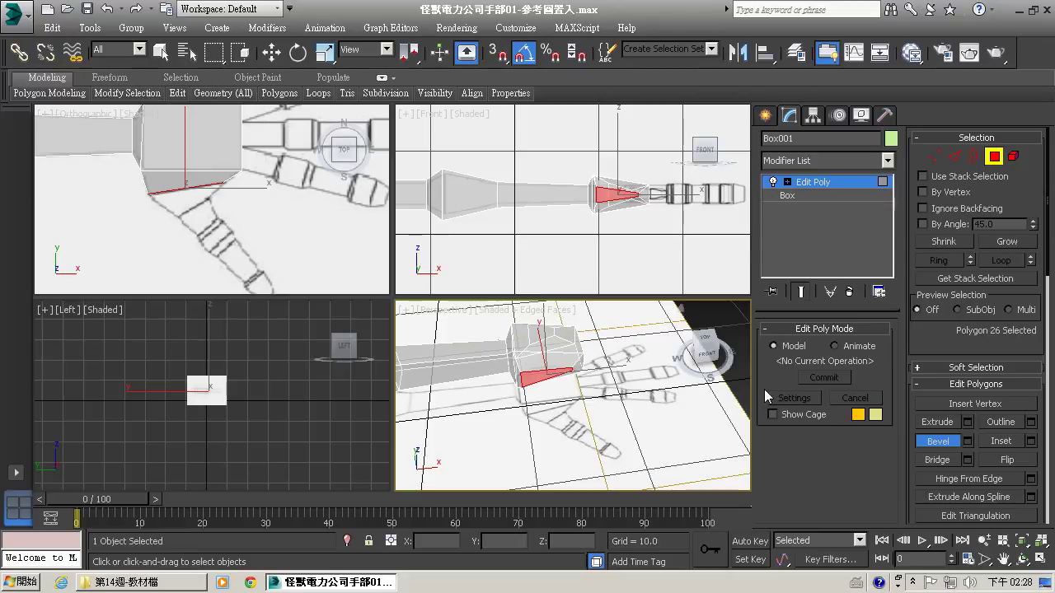
Extrude the thumb-side polygon a short distance and move its end vertices in the top view to match the reference thumb's base
click(936, 423)
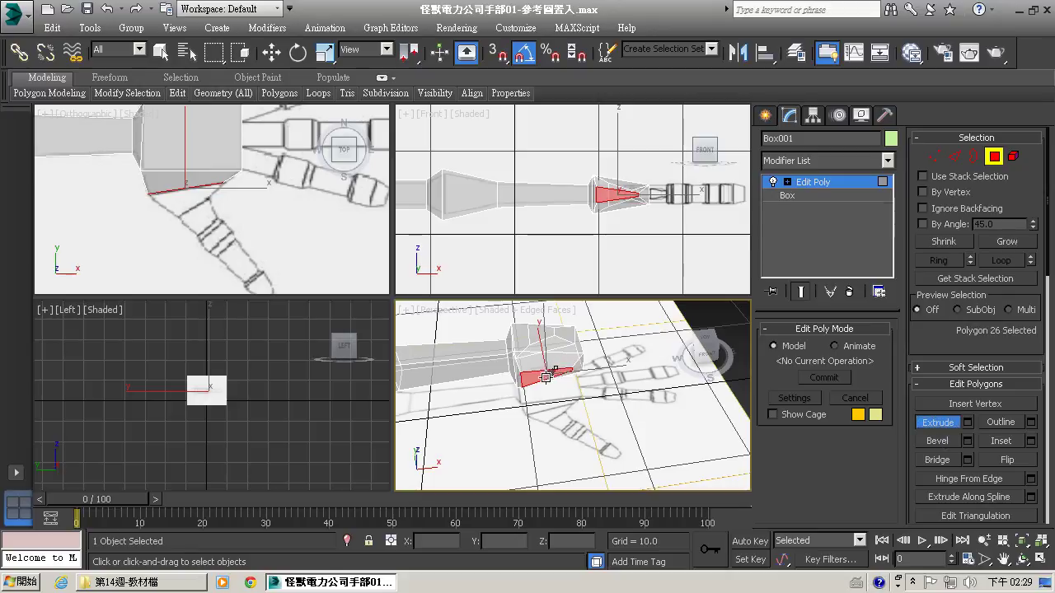
drag(545, 371, 546, 373)
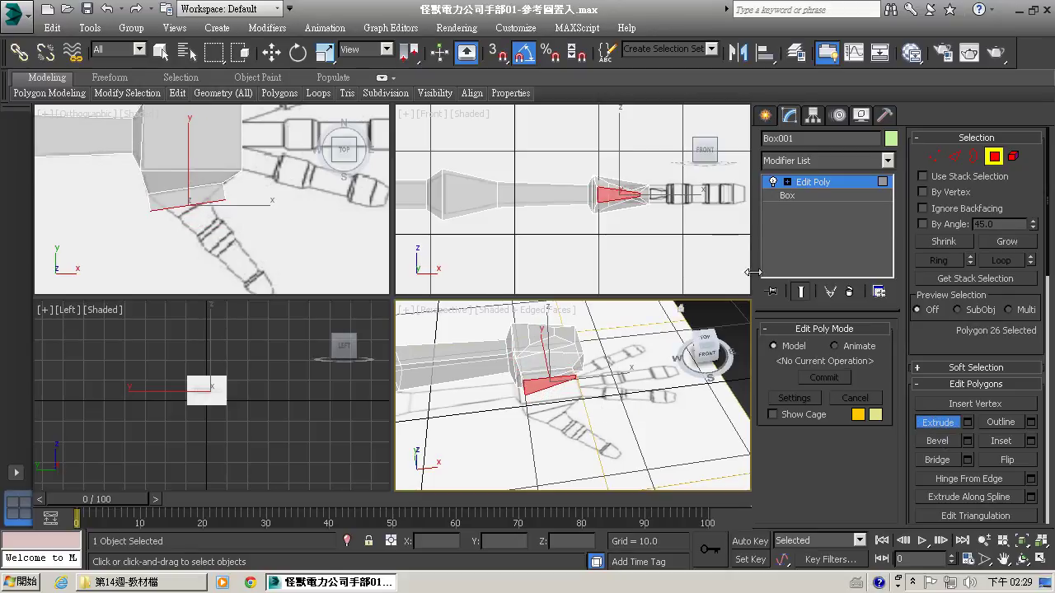
click(934, 156)
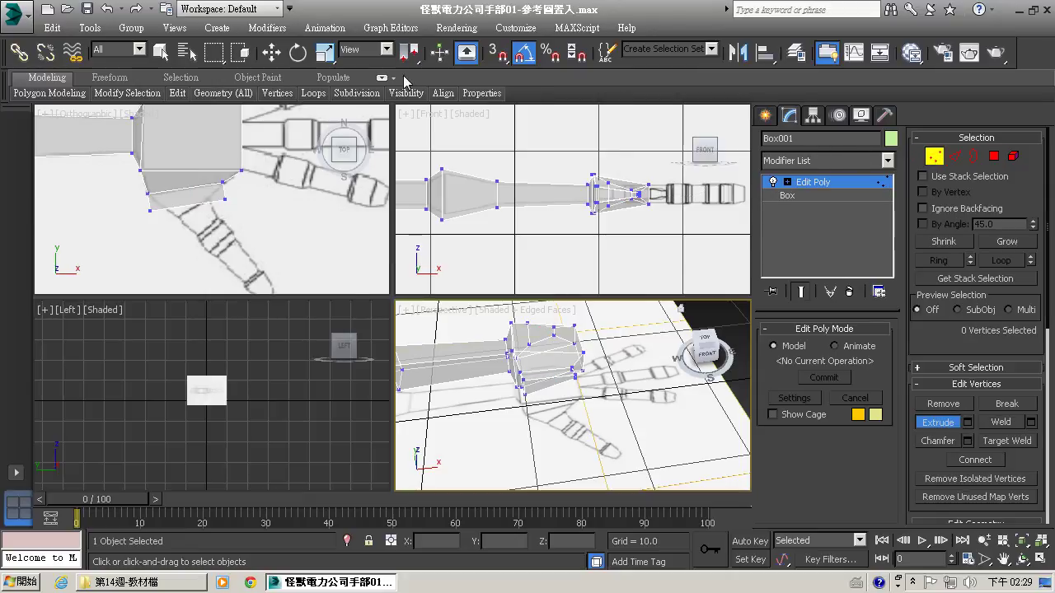
click(271, 53)
drag(138, 206, 203, 199)
drag(282, 212, 238, 177)
click(681, 407)
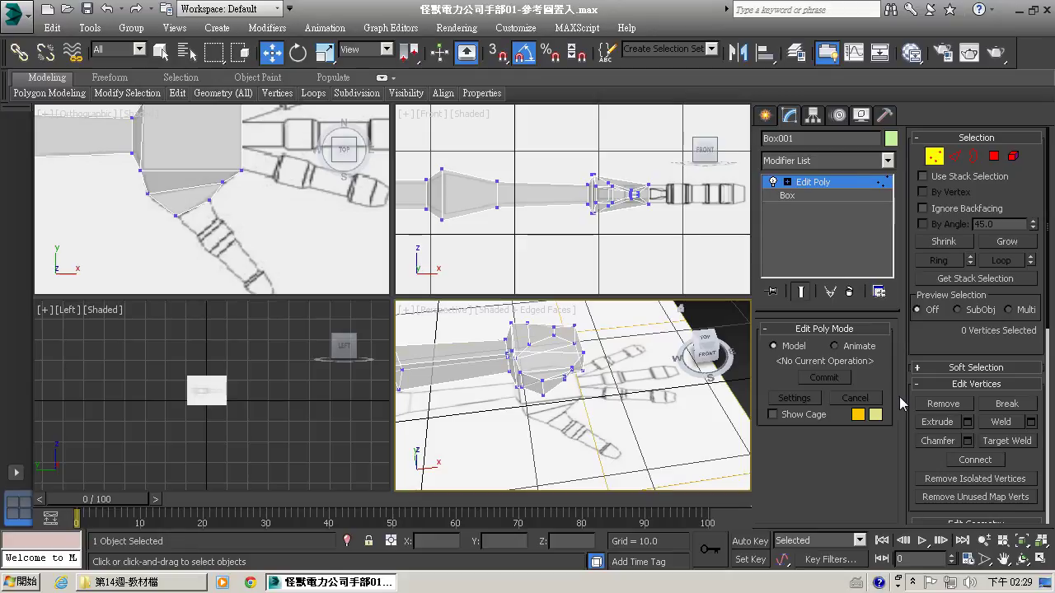
Leave vertex editing and turn off See-Through display for Box001
click(934, 156)
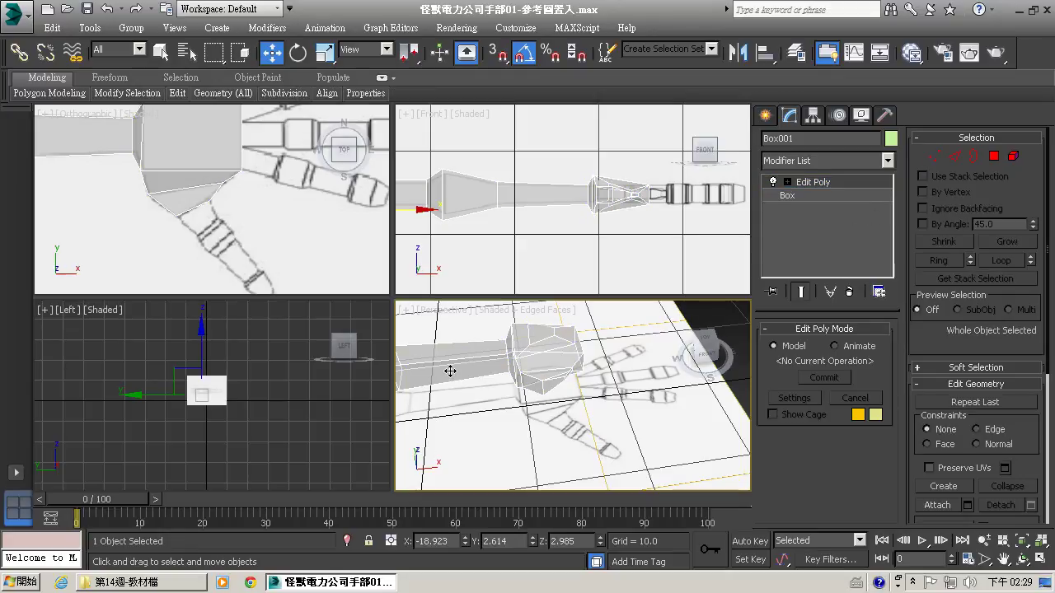
right_click(490, 464)
click(496, 468)
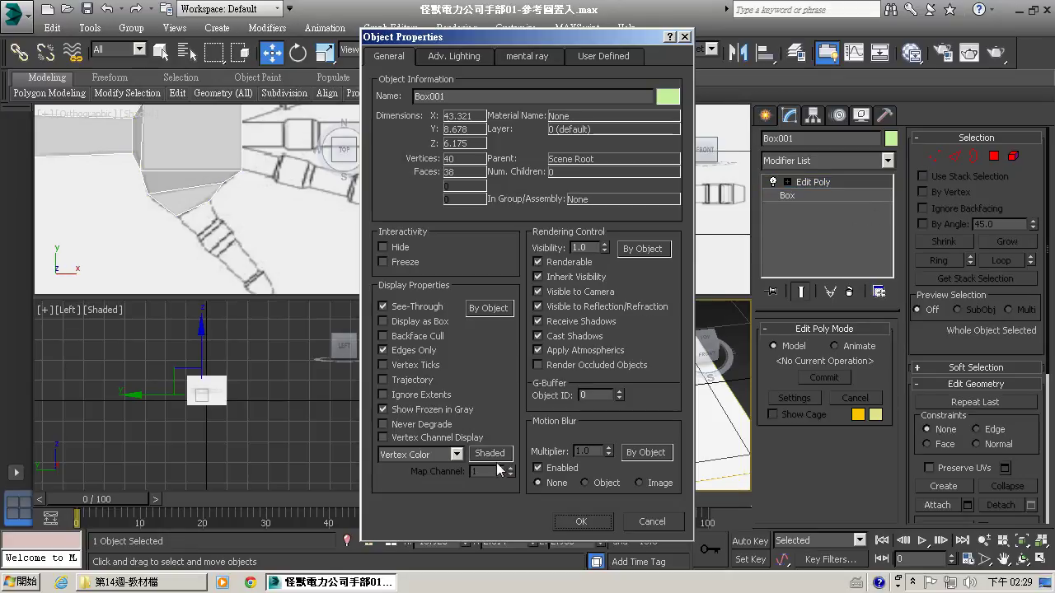
click(416, 307)
click(582, 521)
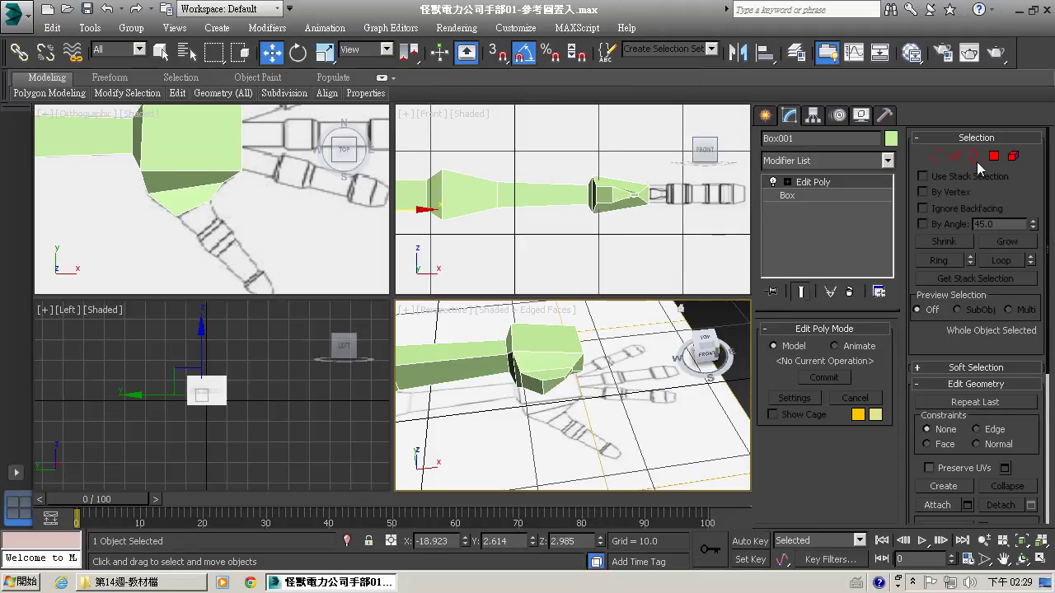
Extrude the end polygon of the thumb base a short distance further along the thumb
click(994, 156)
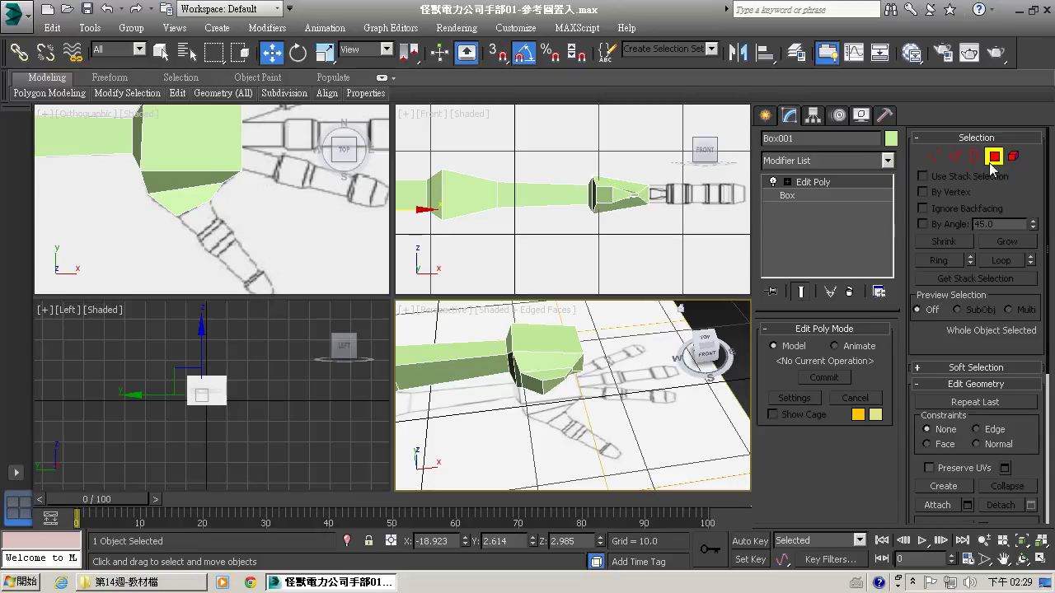
click(948, 424)
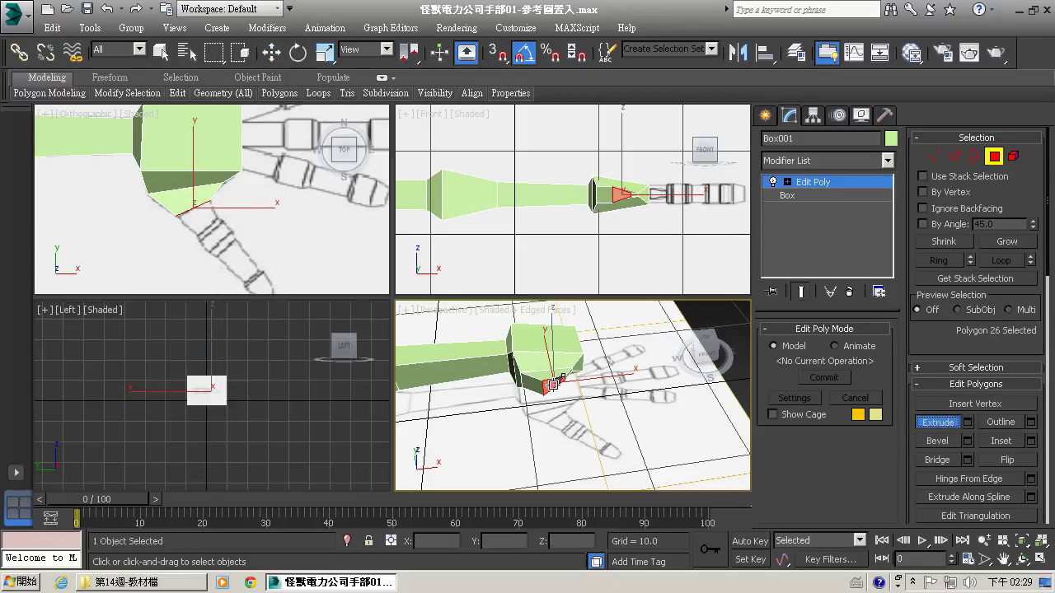
drag(552, 381, 550, 383)
Move the new end vertices on both sides of the extruded thumb section onto the reference thumb's outline in the top view
click(934, 155)
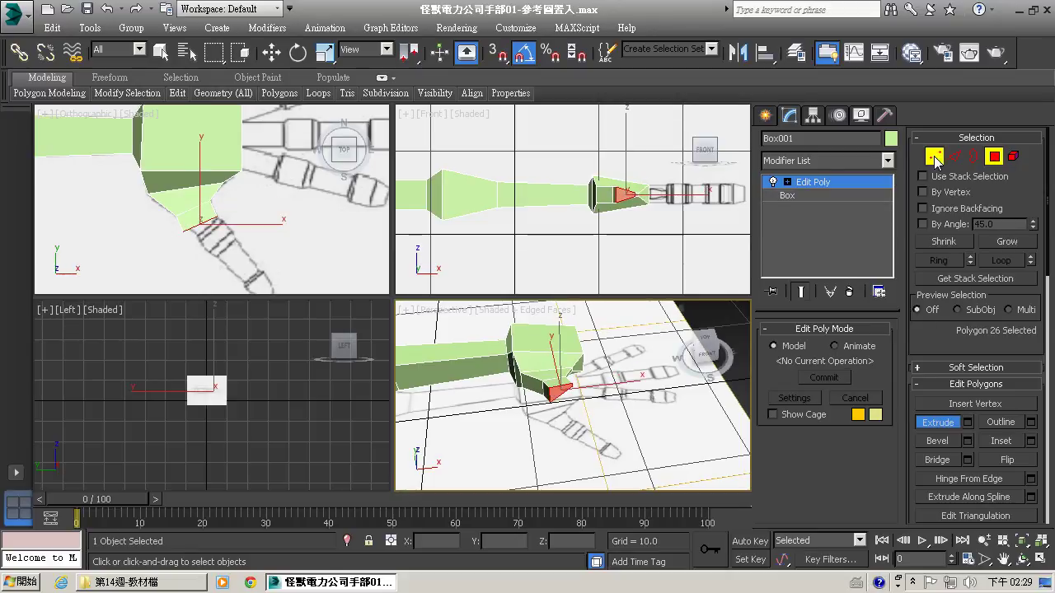
drag(171, 224, 196, 245)
click(272, 52)
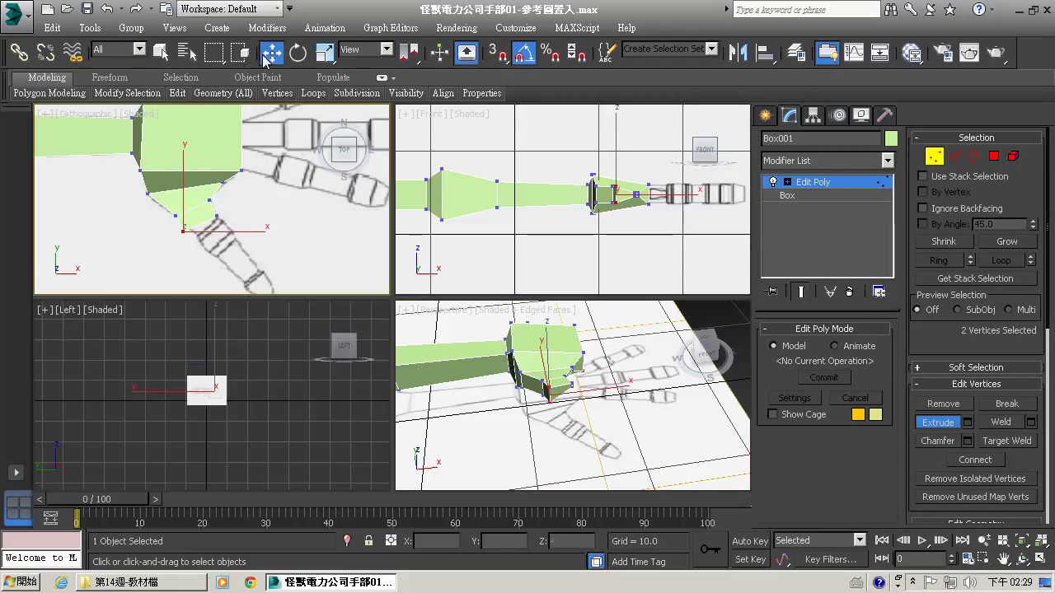
click(232, 220)
click(217, 217)
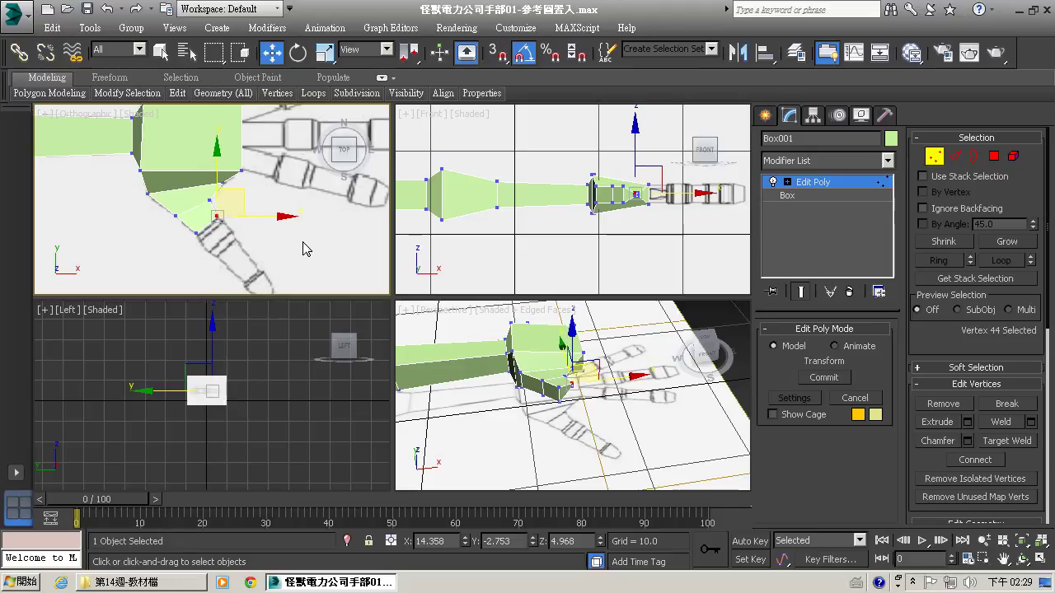
click(247, 237)
drag(223, 206, 236, 195)
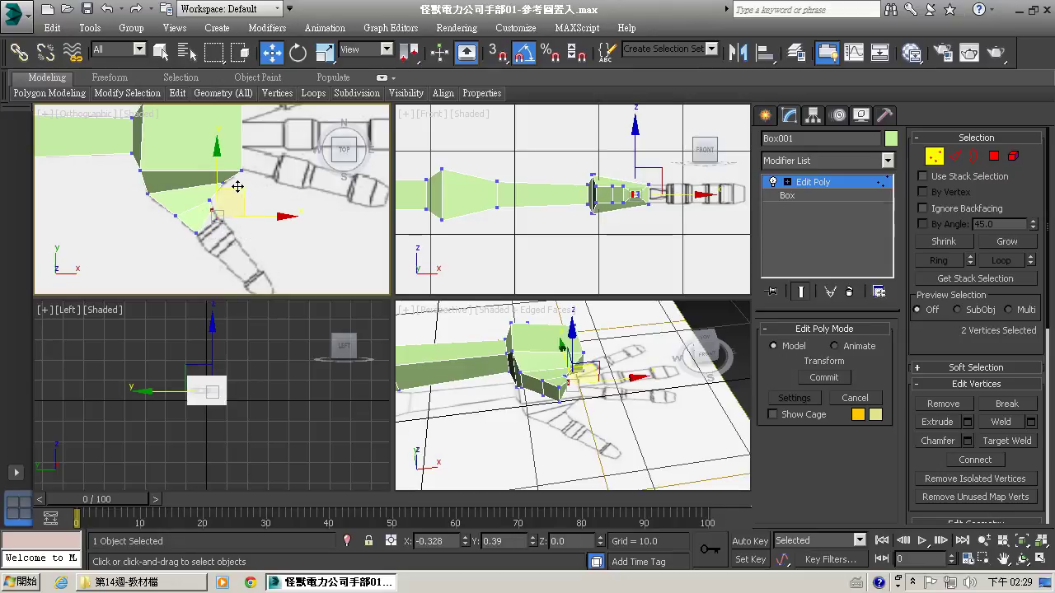
click(294, 241)
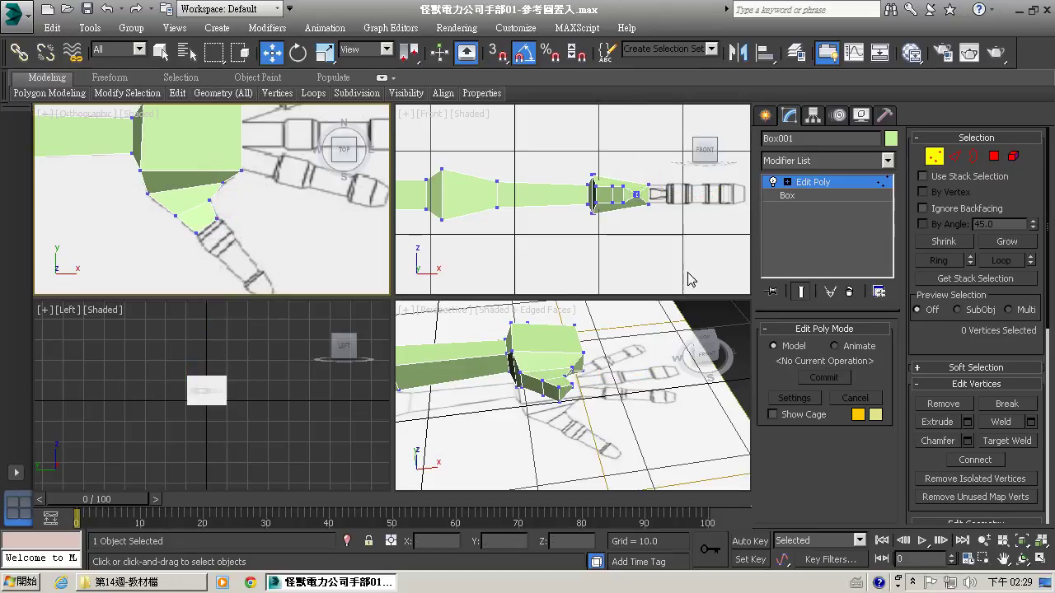
Bevel the thumb's end polygon outward slightly, and extrude the widened face a short distance along the reference thumb
click(937, 422)
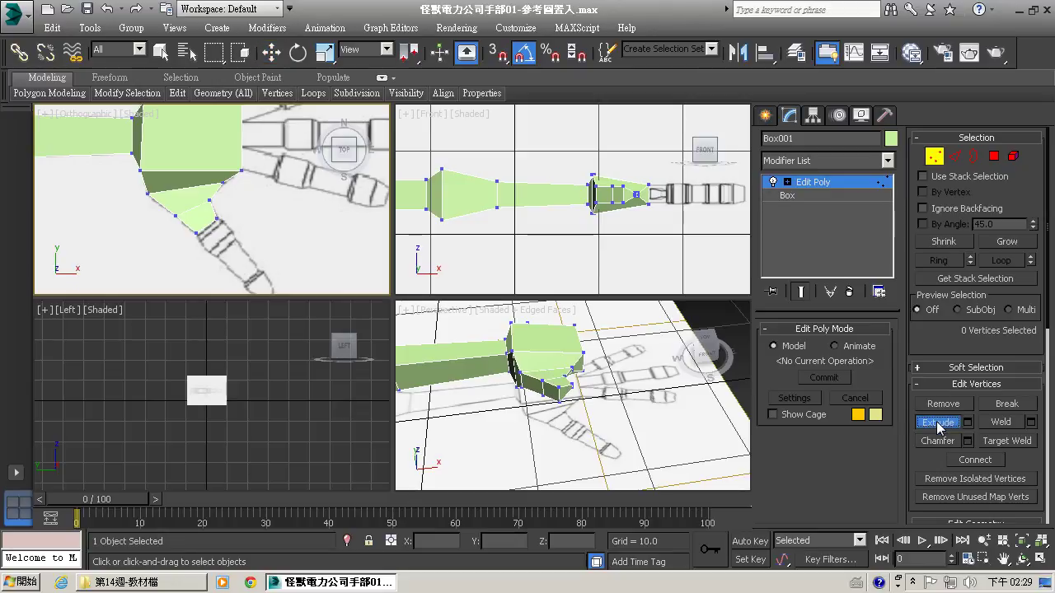
click(995, 155)
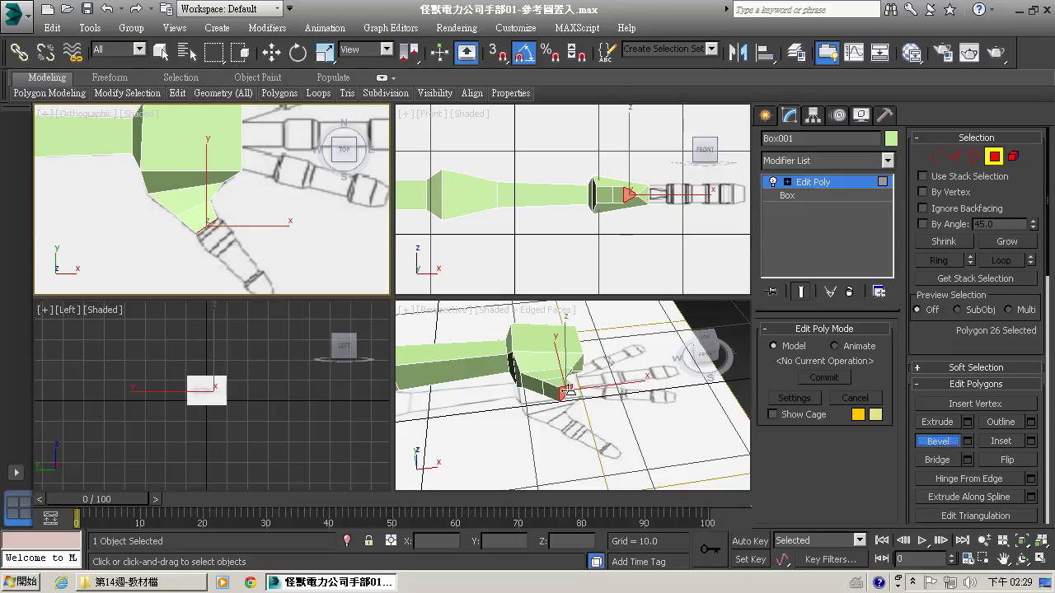
click(568, 391)
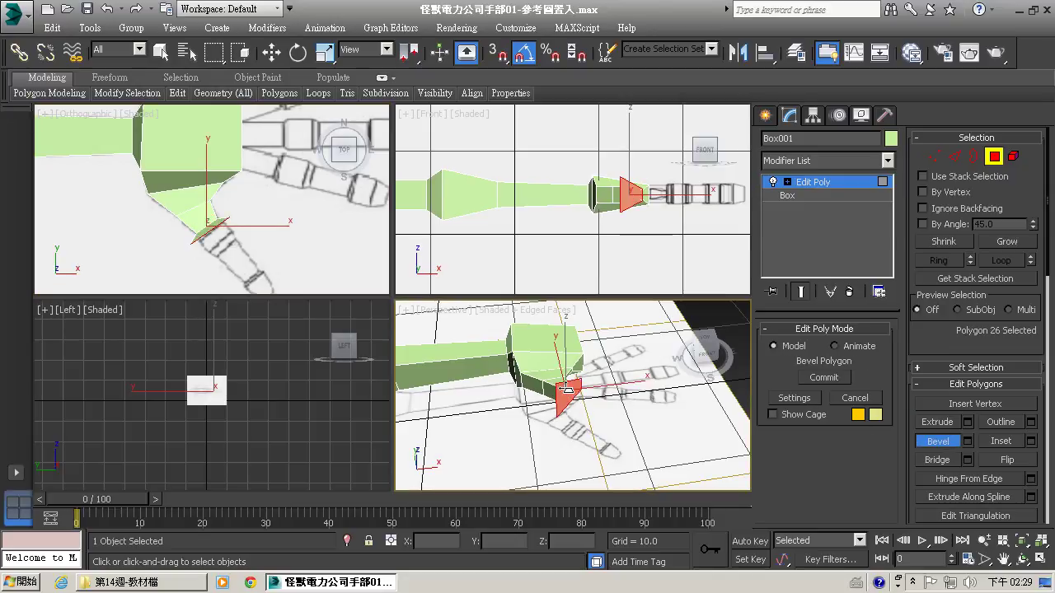
click(569, 389)
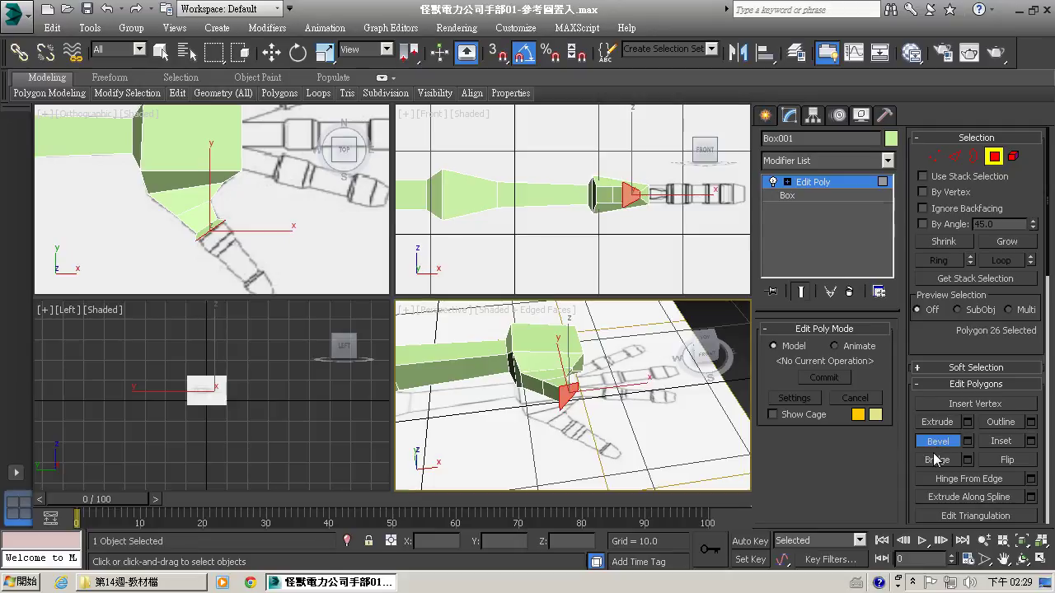
click(937, 422)
drag(569, 394, 575, 387)
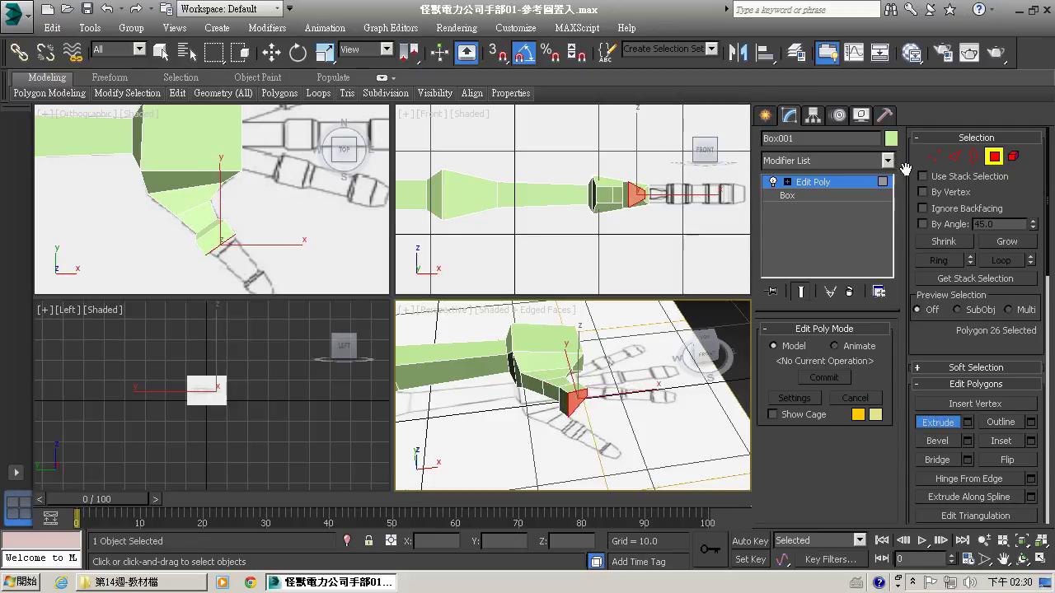
Move the end vertices on both sides of the new thumb section in the top view to fit the reference joint outline
click(933, 156)
drag(195, 252, 216, 273)
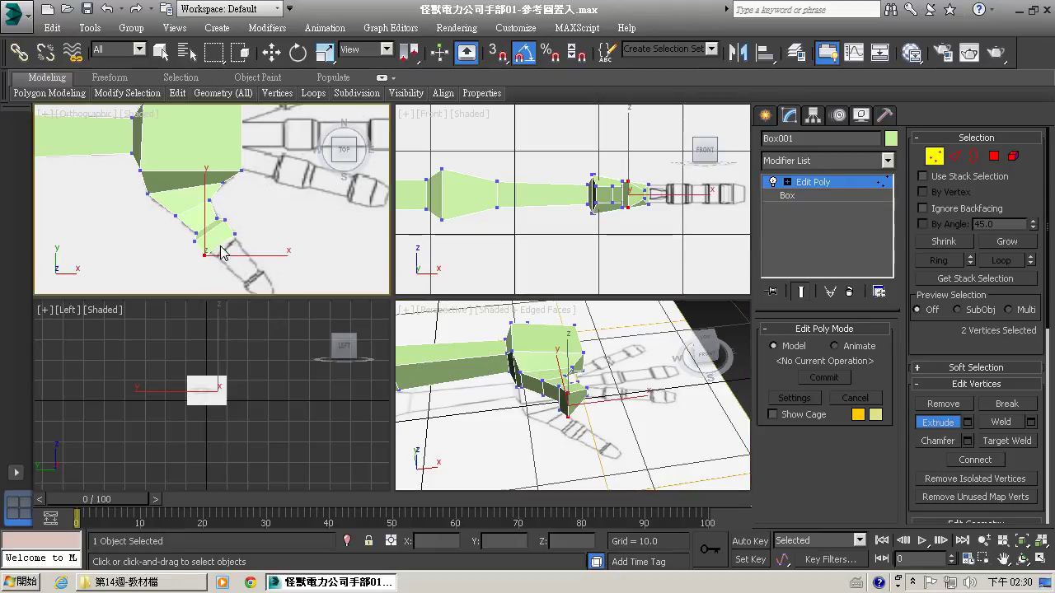
click(271, 52)
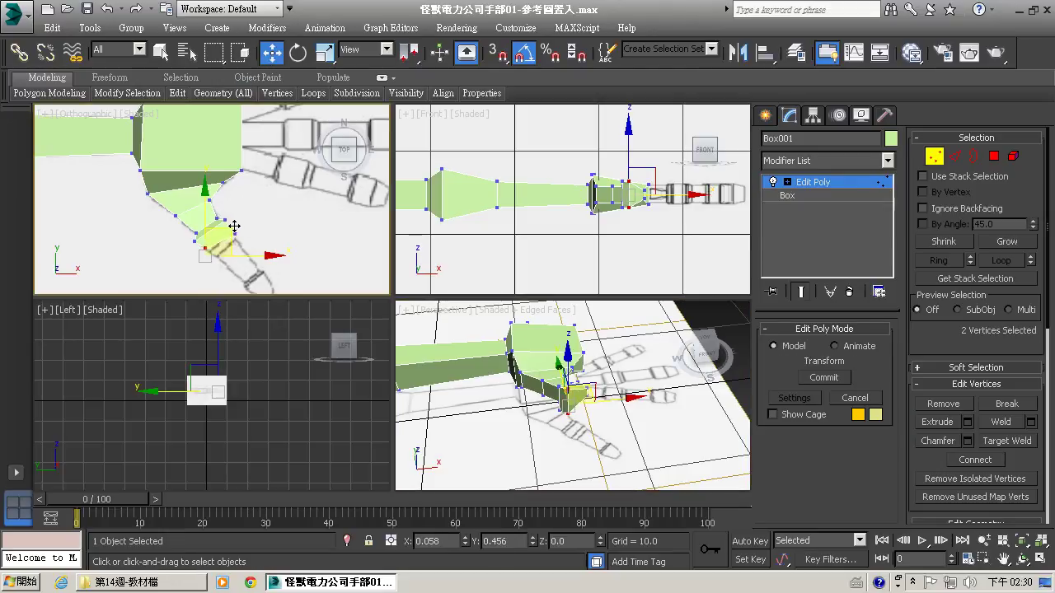
click(266, 237)
click(235, 234)
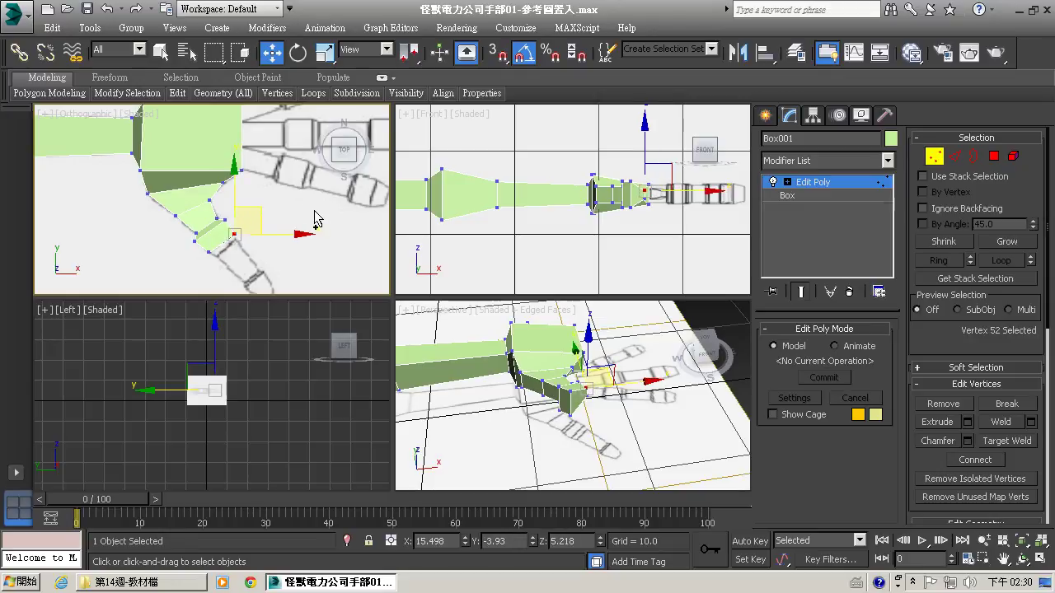
drag(314, 219, 316, 221)
click(293, 237)
drag(245, 241, 229, 226)
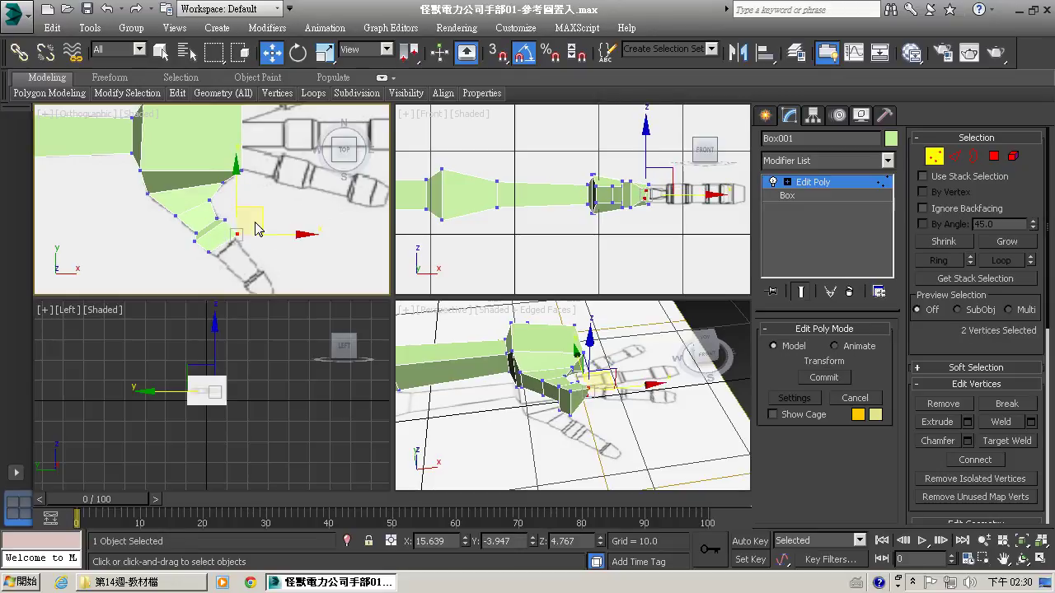
click(251, 216)
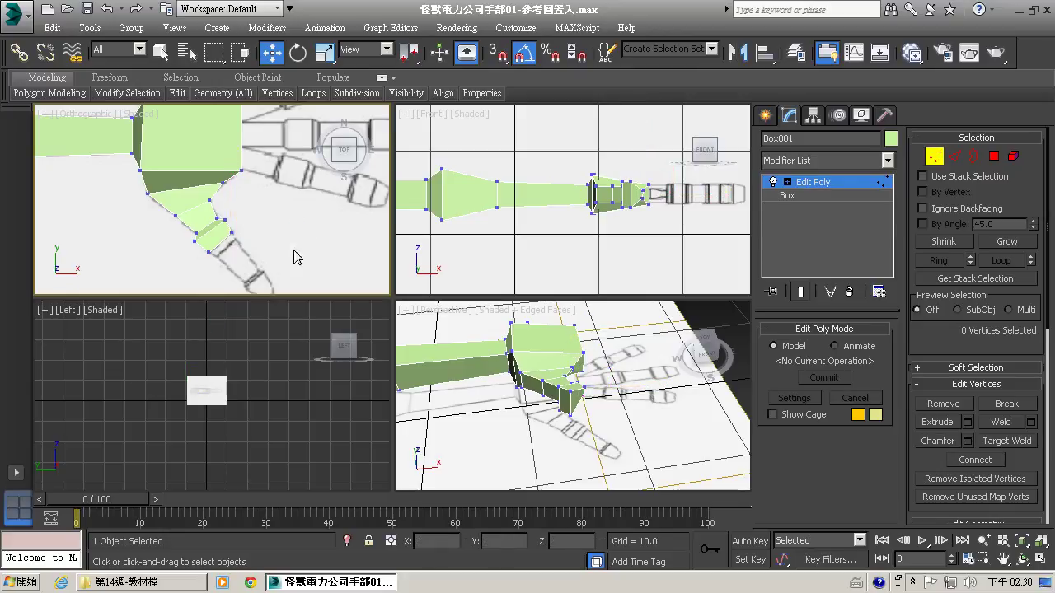
Extrude the thumb's end polygon a very short distance and scale it up slightly to flare the joint ring
click(1004, 559)
mouse_move(257, 180)
mouse_down()
mouse_move(247, 231)
mouse_move(238, 172)
mouse_up()
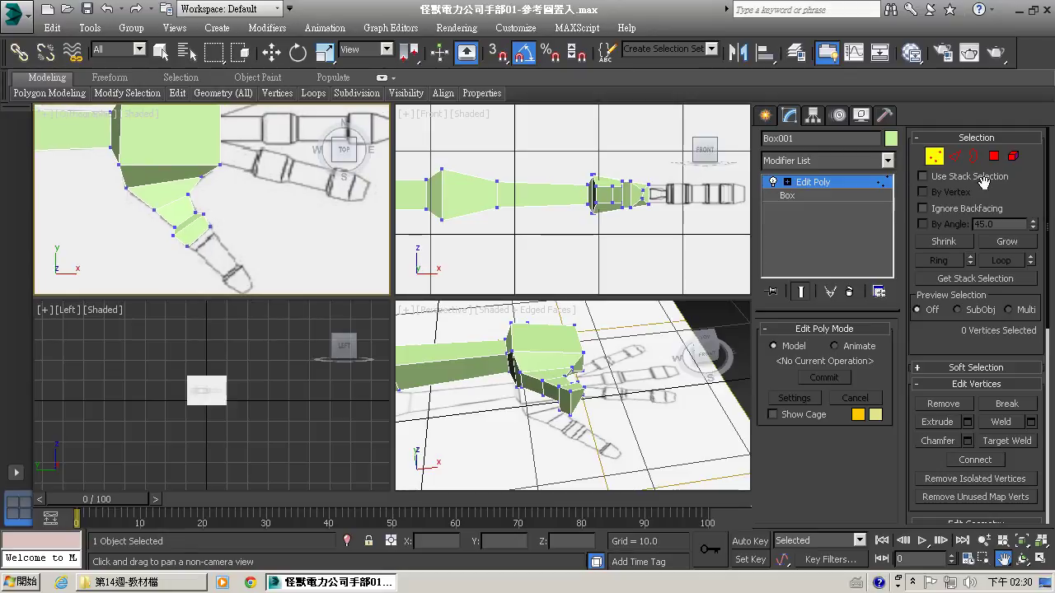
click(994, 156)
click(619, 436)
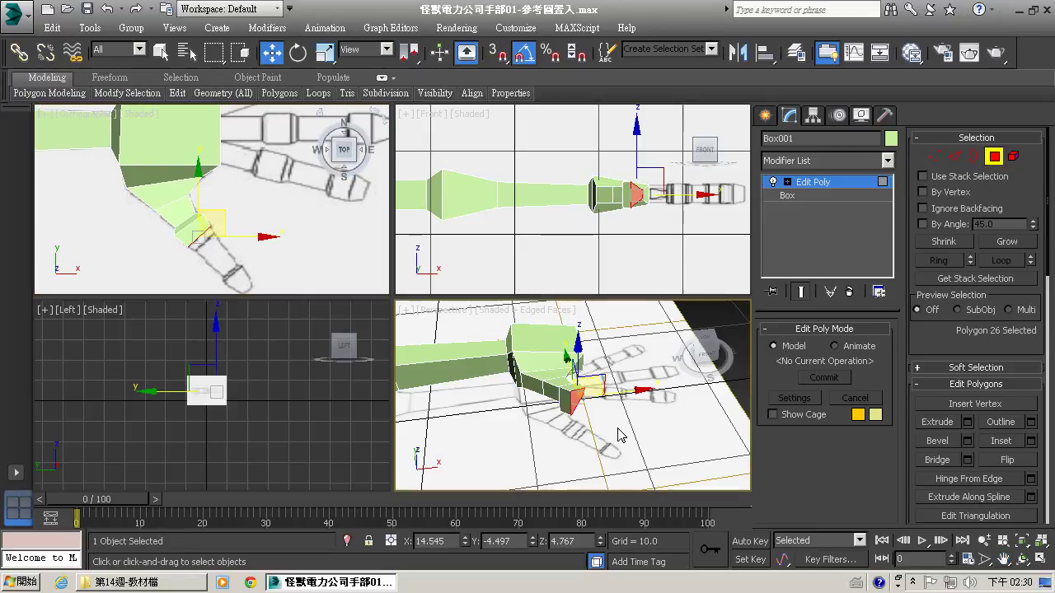
click(575, 400)
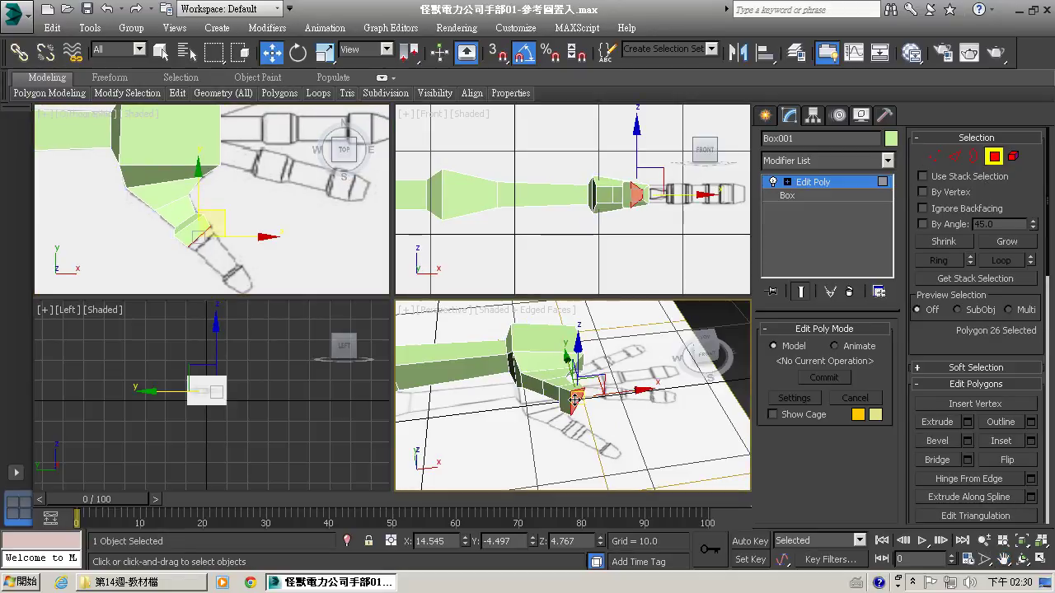
click(936, 421)
drag(575, 399, 576, 403)
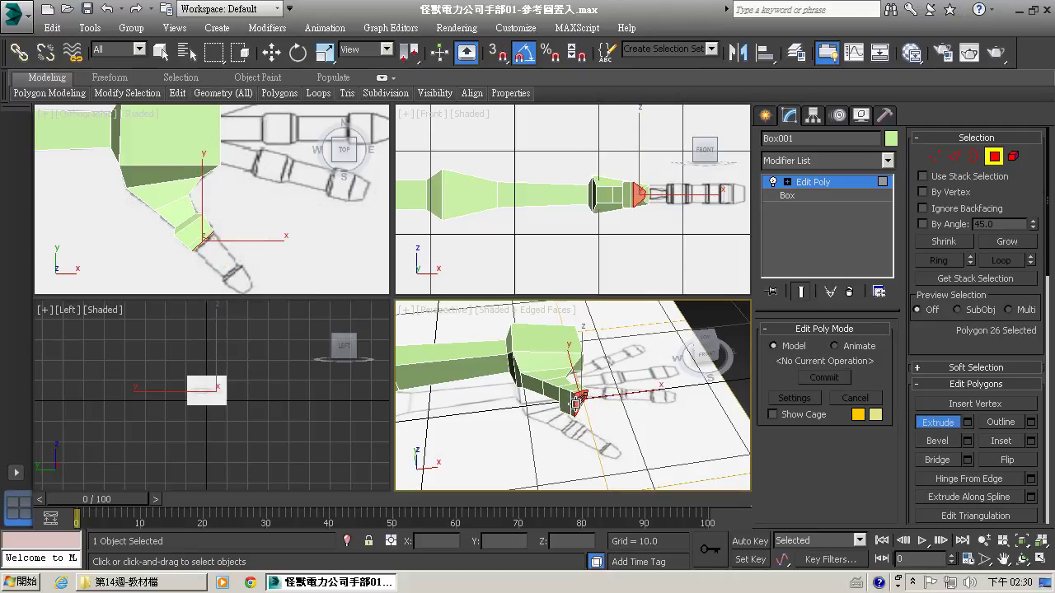
click(324, 53)
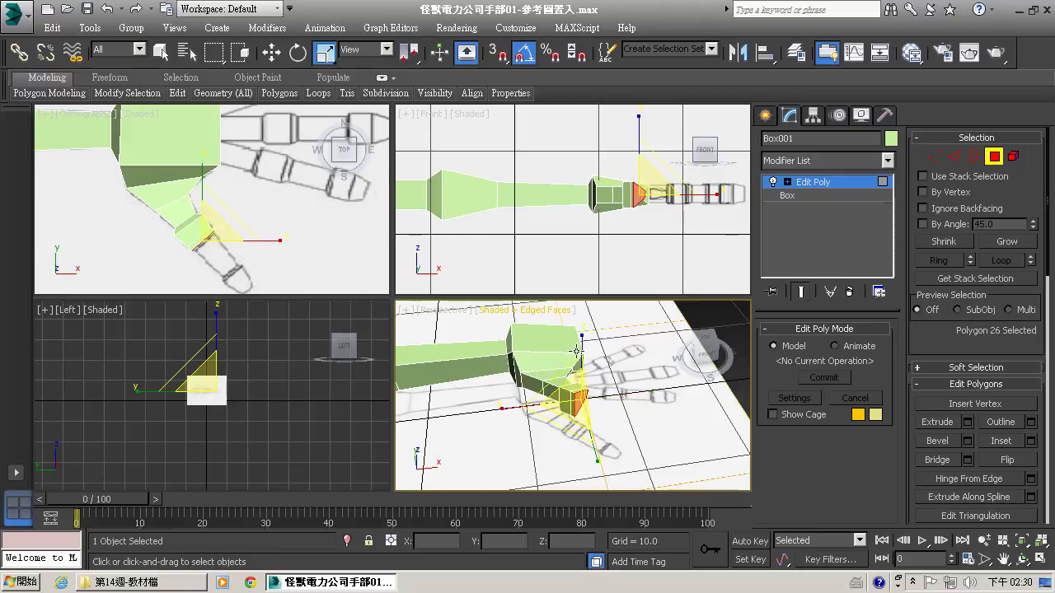
drag(583, 394, 562, 361)
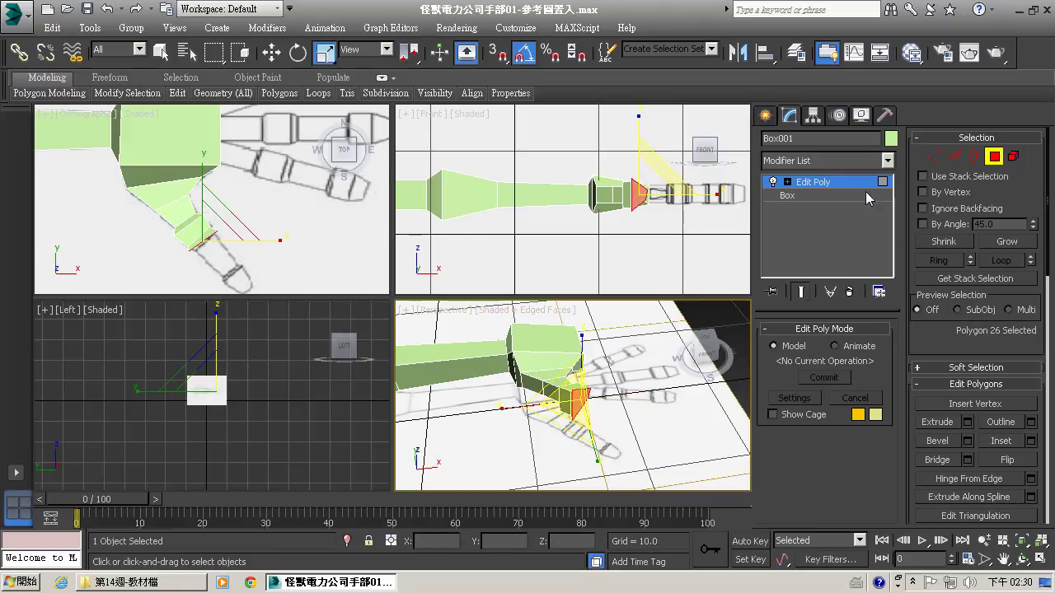
Move the flared ring's end vertices on both sides in the top view to align with the reference thumb's joint line
click(932, 157)
click(254, 221)
click(218, 230)
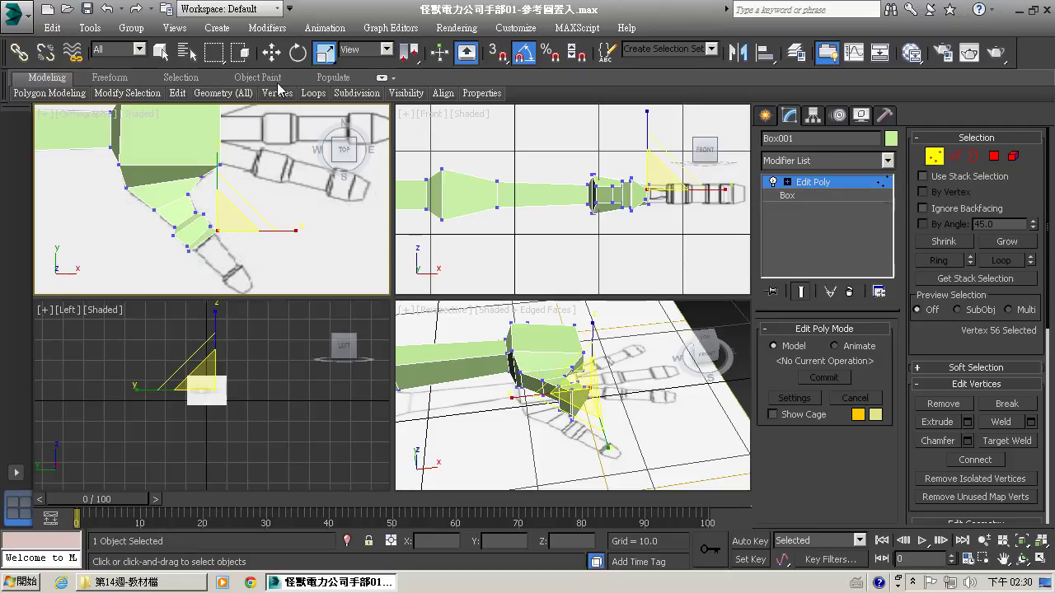
click(271, 53)
drag(217, 169, 218, 170)
drag(183, 253, 198, 237)
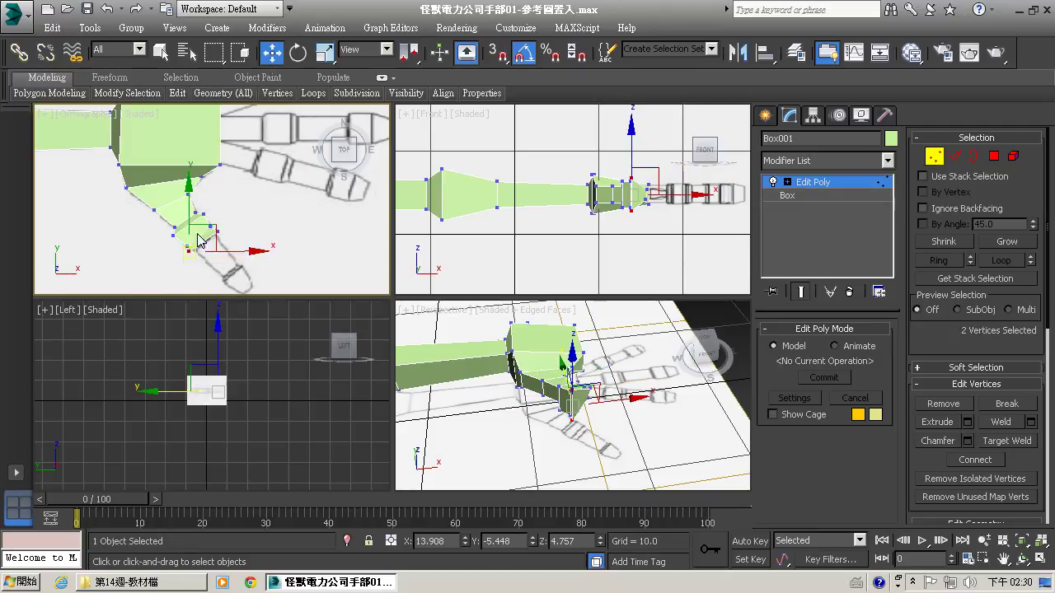
drag(191, 193, 192, 197)
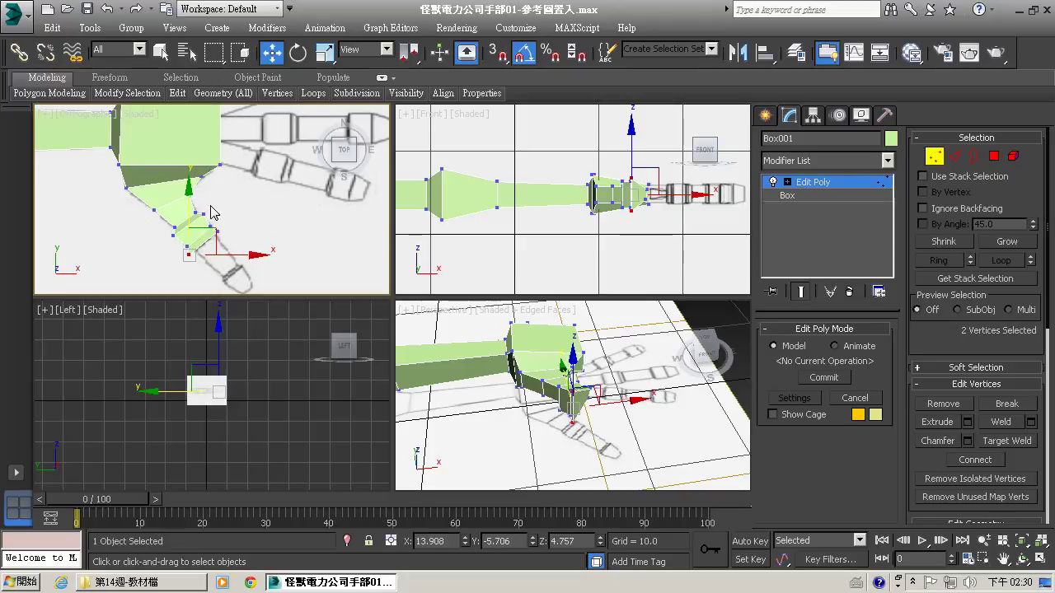
drag(237, 250, 244, 210)
click(244, 244)
click(218, 233)
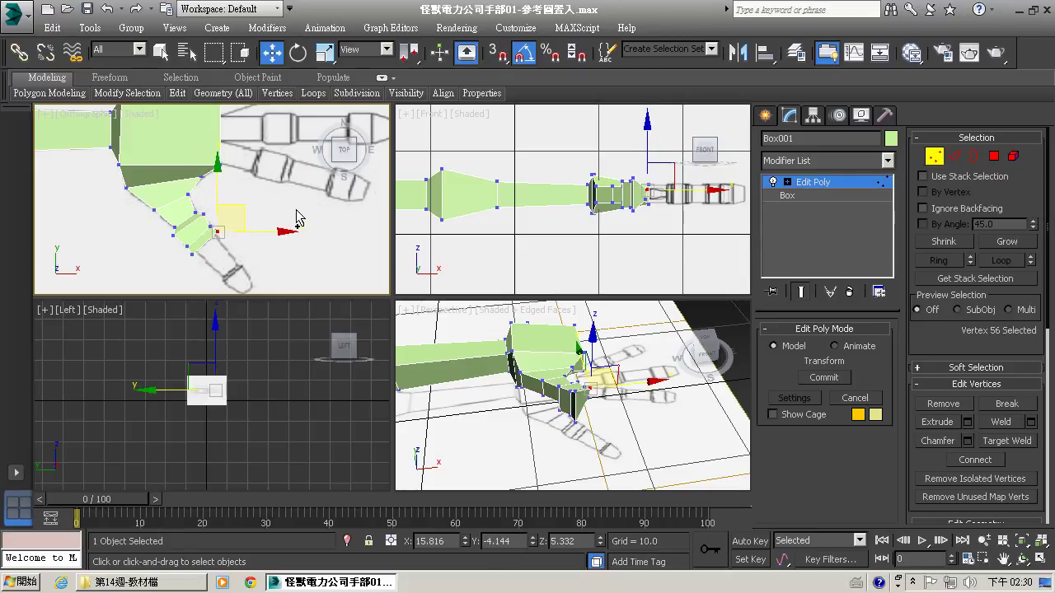
drag(273, 263, 215, 234)
click(279, 219)
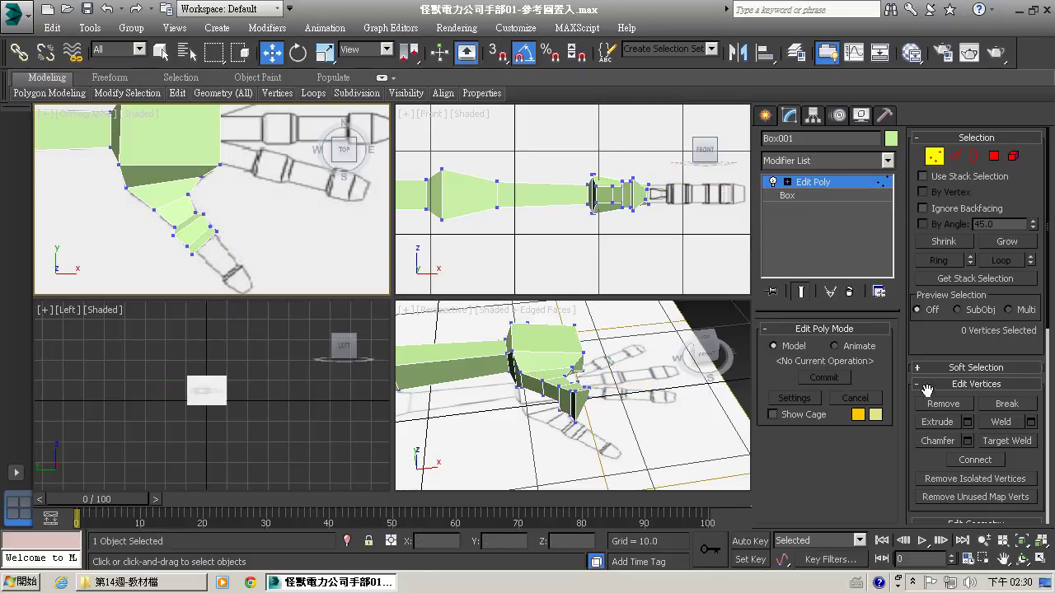
Extrude the thumb's end polygon along the reference up to the base of the fingertip and scale it down
click(936, 423)
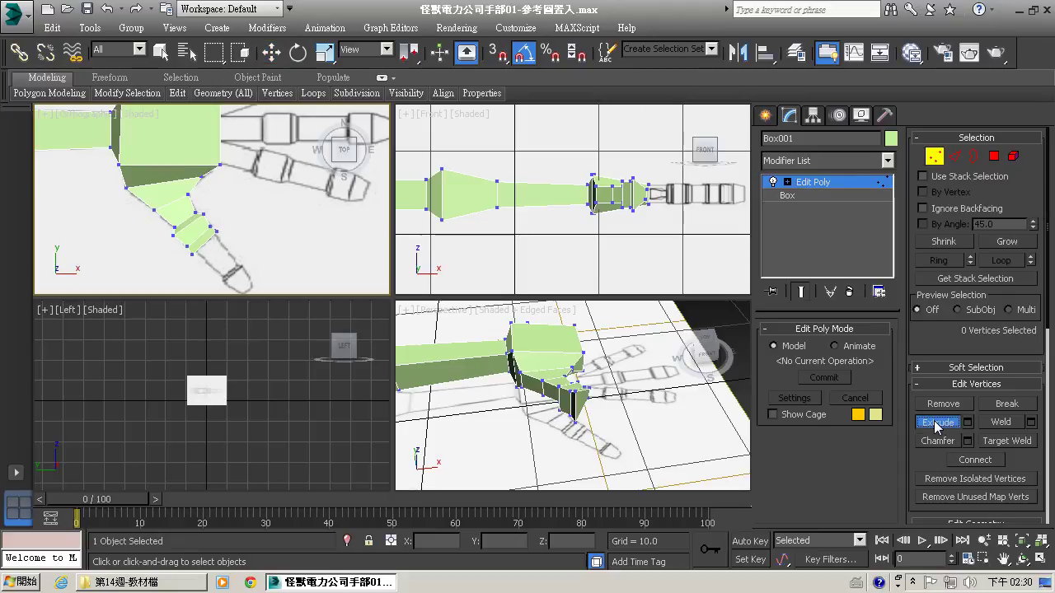
click(583, 409)
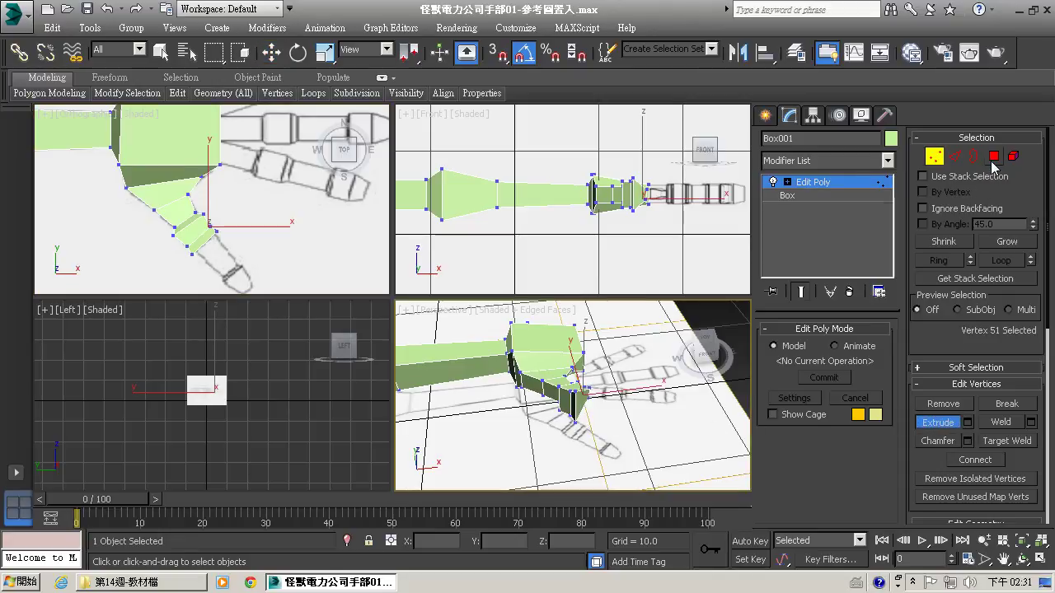
click(994, 158)
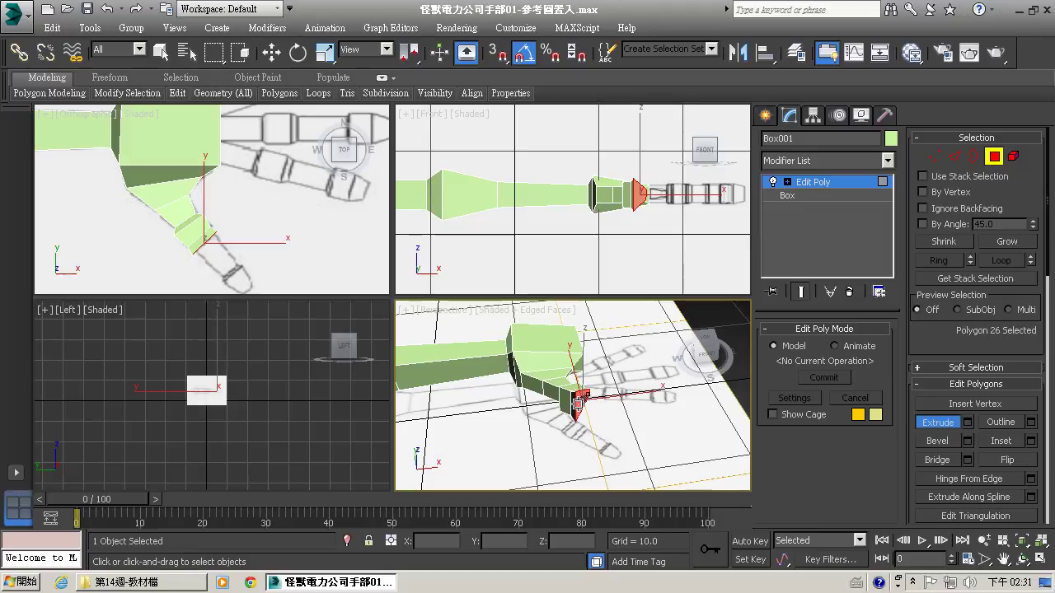
drag(580, 404, 624, 439)
click(325, 52)
click(271, 53)
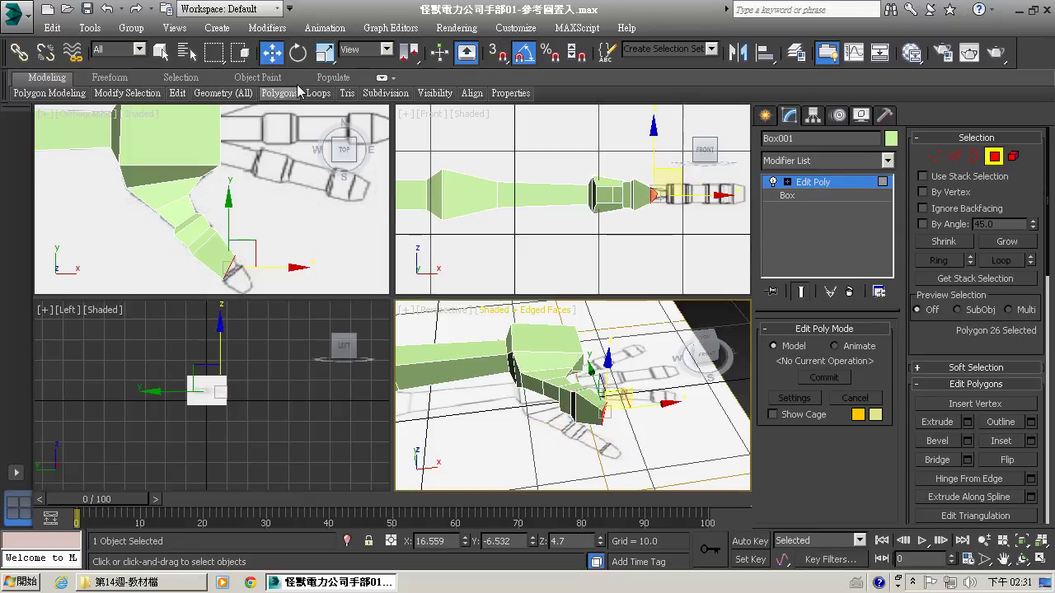
Move the end vertices of the long thumb section in the top view onto the reference outline at the fingertip base
click(933, 156)
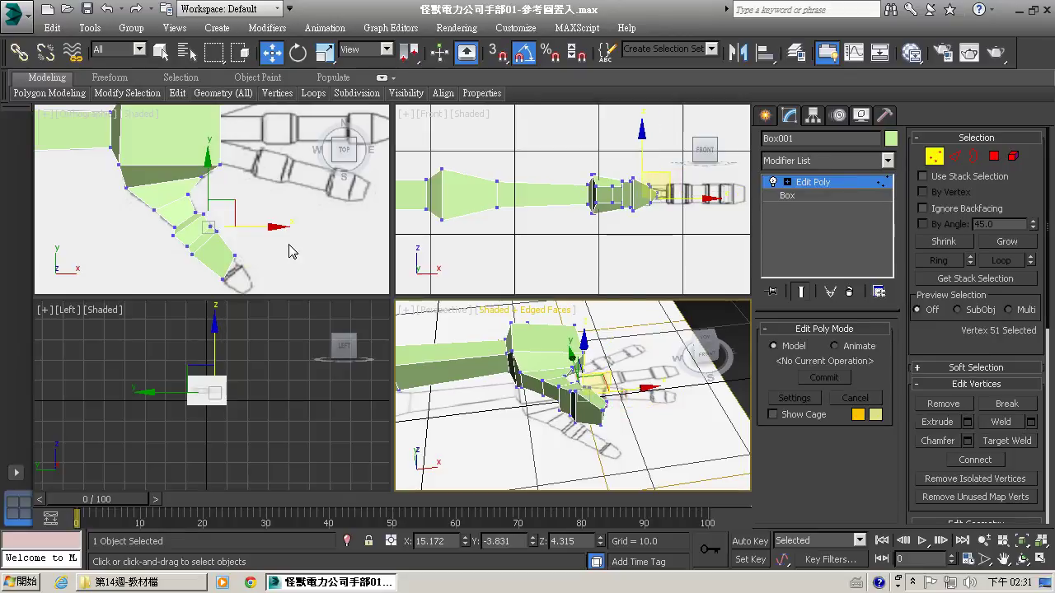
drag(272, 267, 249, 257)
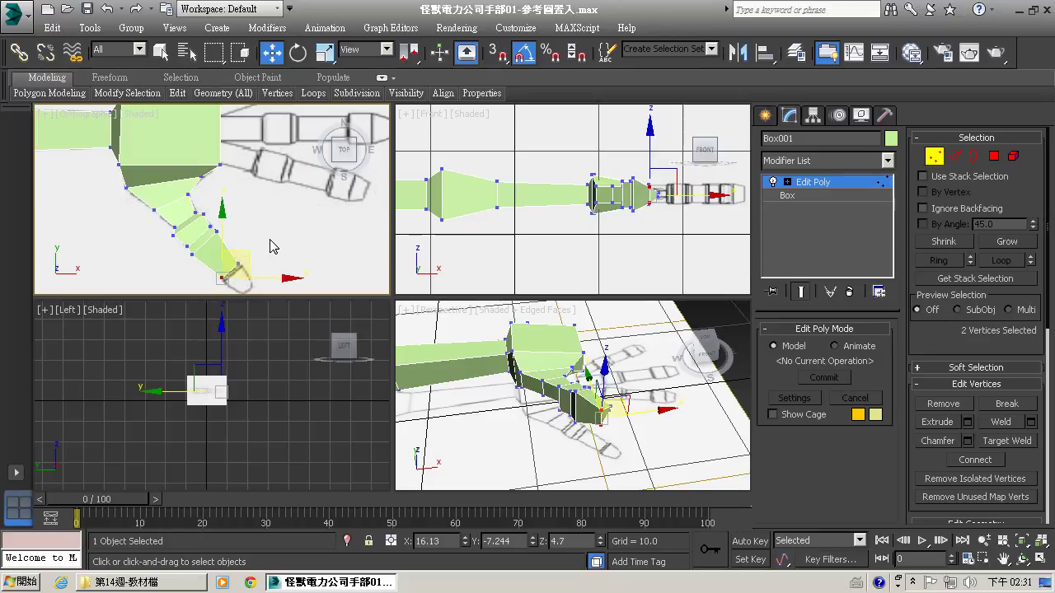
click(218, 203)
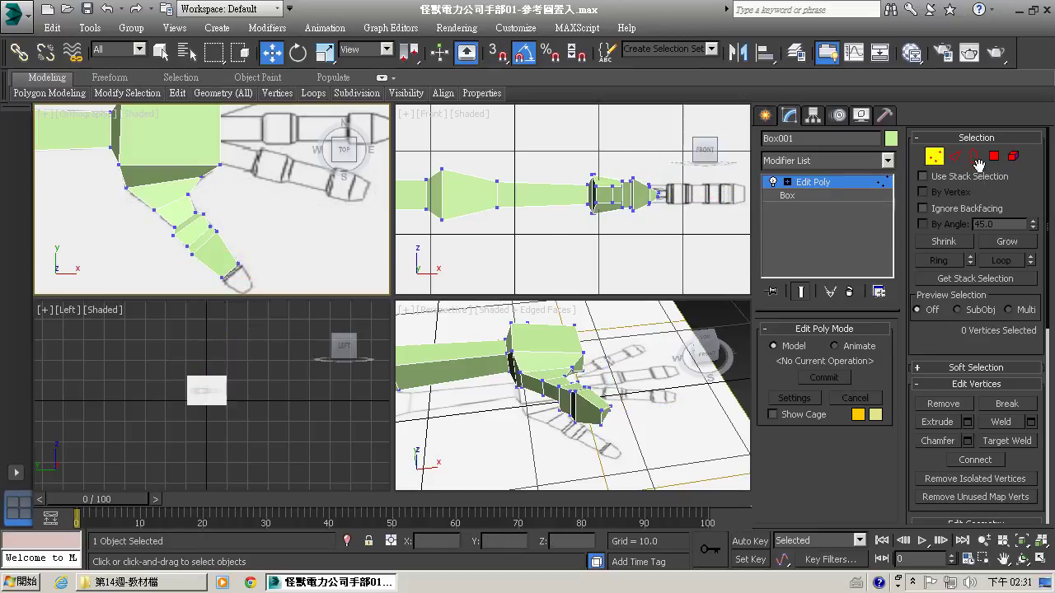
Bevel the thumb's end polygon outward with a slight height to form a wider rim at the fingertip base
click(993, 157)
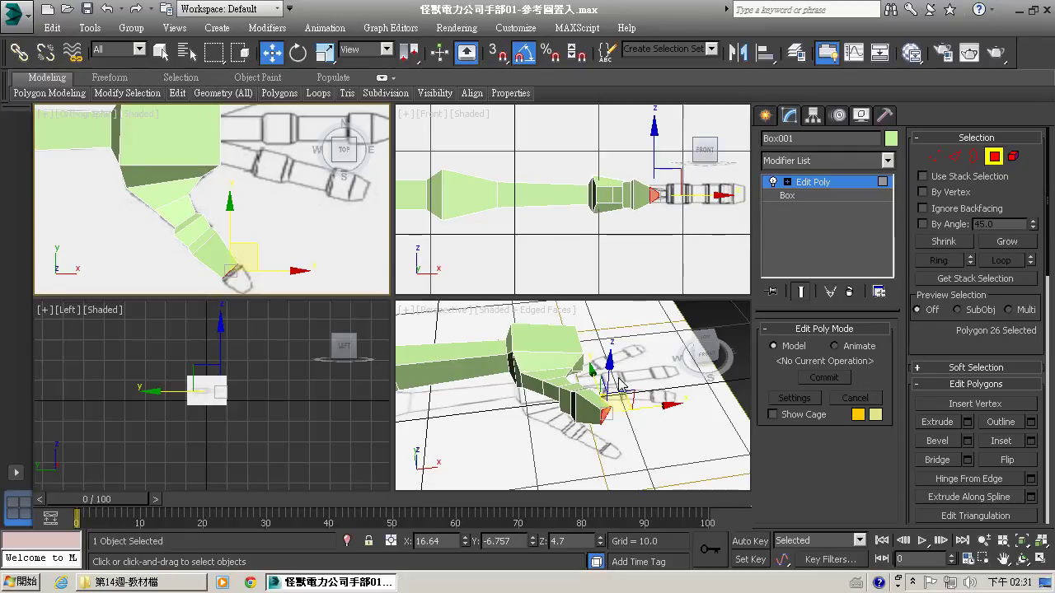
click(1004, 558)
drag(287, 242, 256, 184)
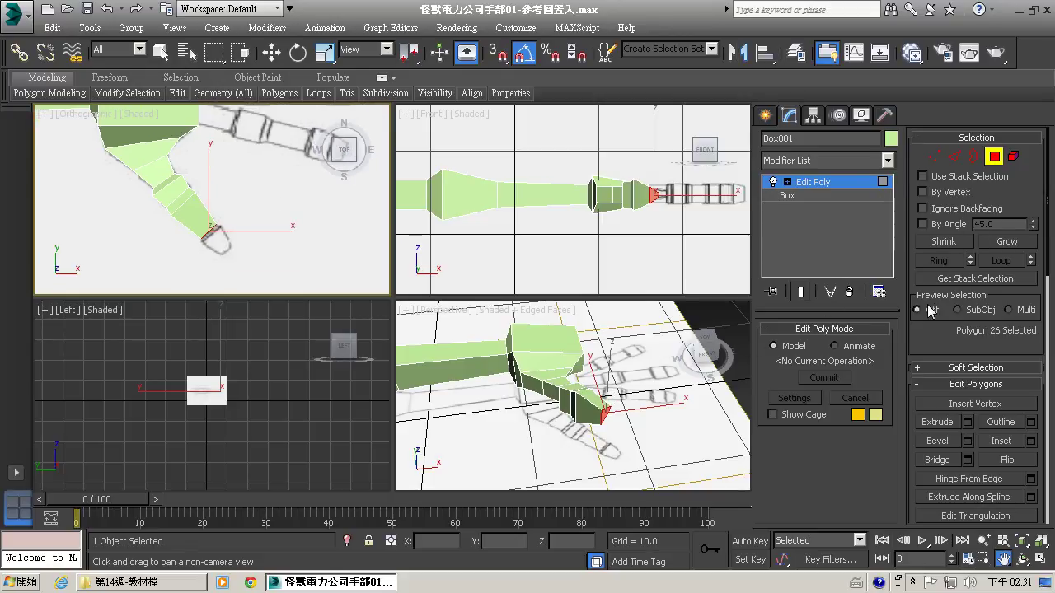
click(939, 441)
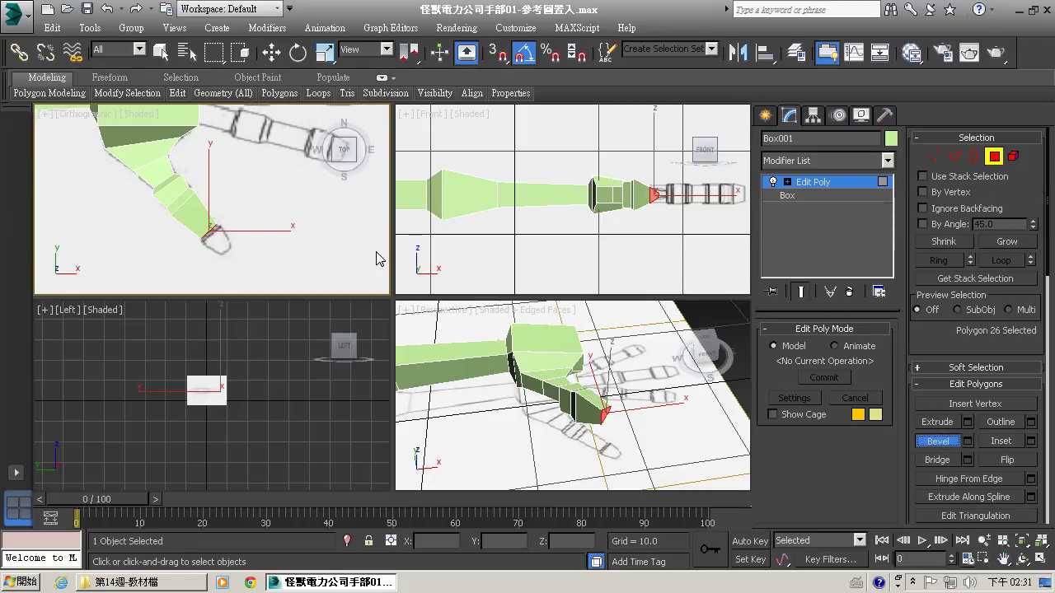
mouse_move(605, 412)
mouse_down()
mouse_move(625, 430)
mouse_move(615, 413)
mouse_up()
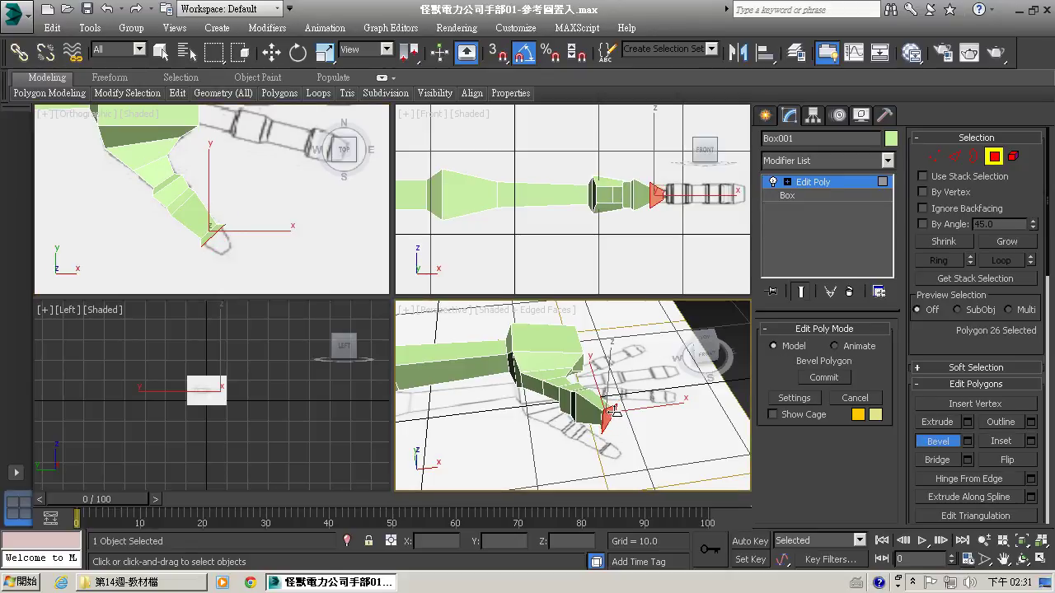
click(626, 425)
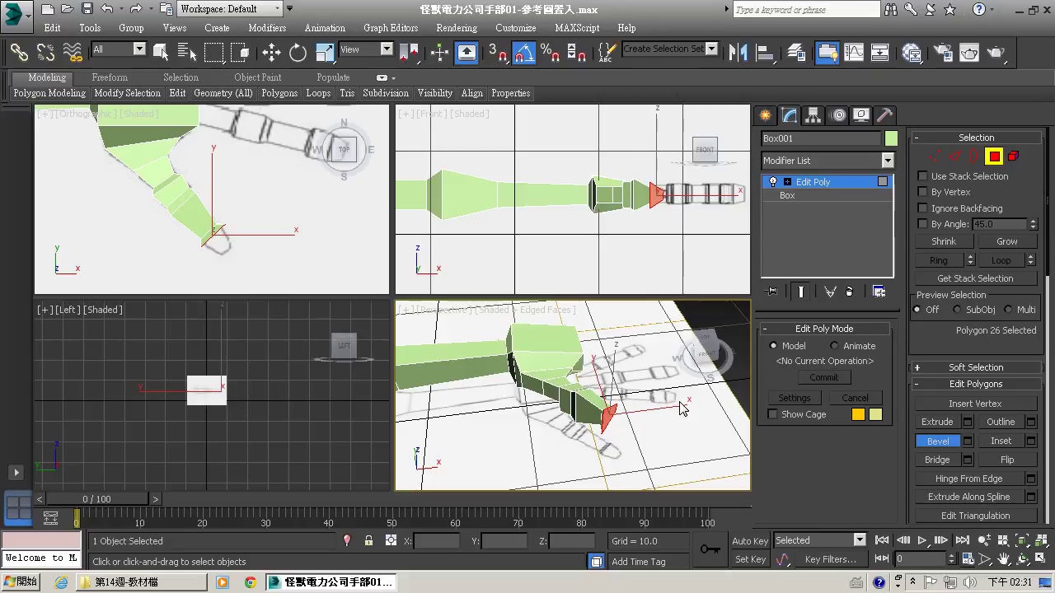
Bevel the widened end polygon forward and inward to close the thumb in a tapered tip matching the reference
drag(608, 414, 615, 412)
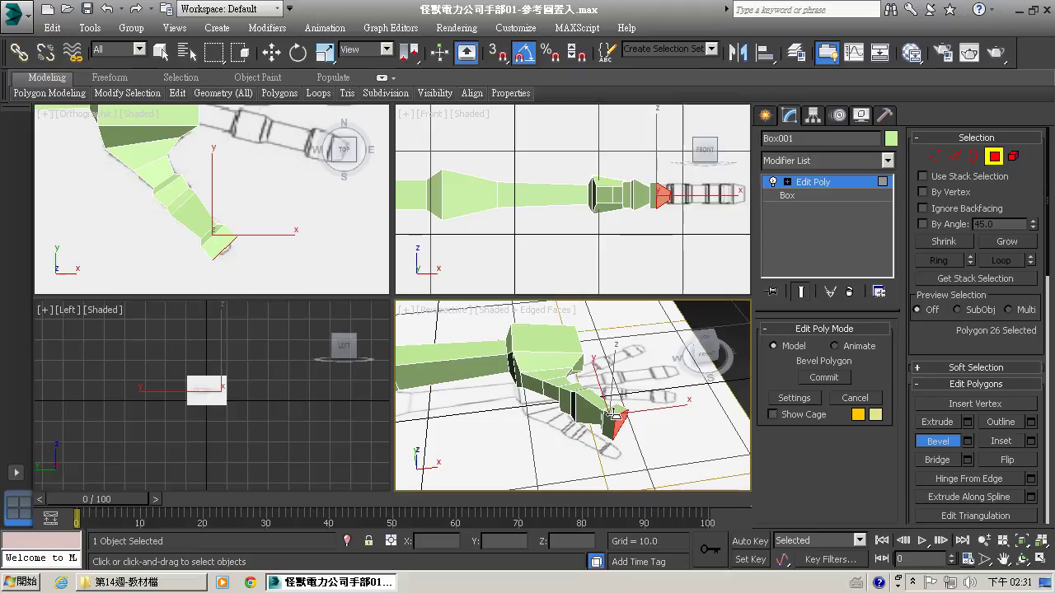
click(614, 412)
right_click(622, 264)
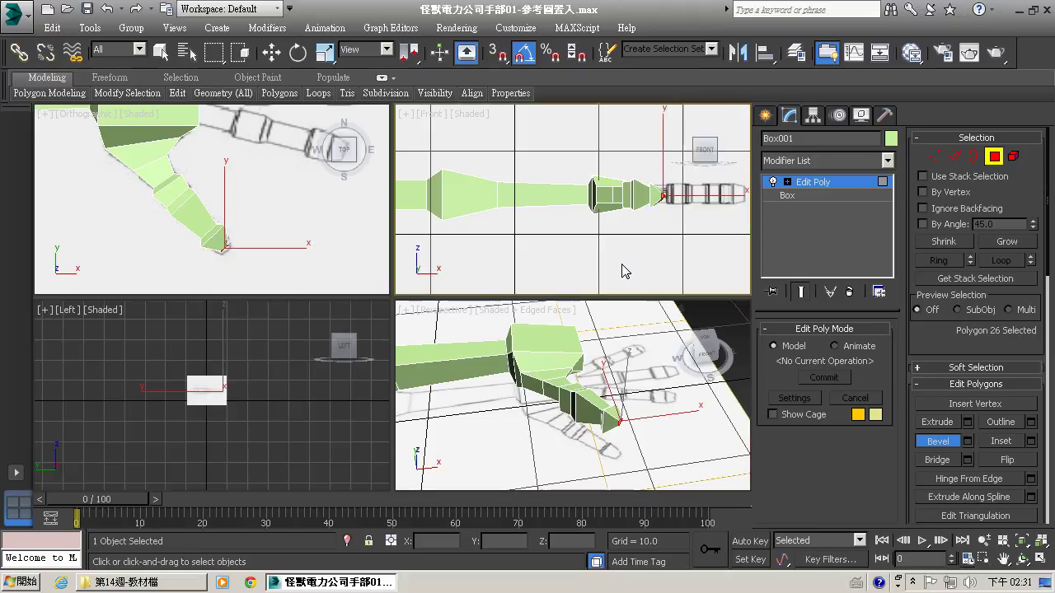
Leave polygon editing and turn on See-Through display for the hand model in its object properties, working in the enlarged front view
click(1004, 559)
drag(629, 221, 607, 244)
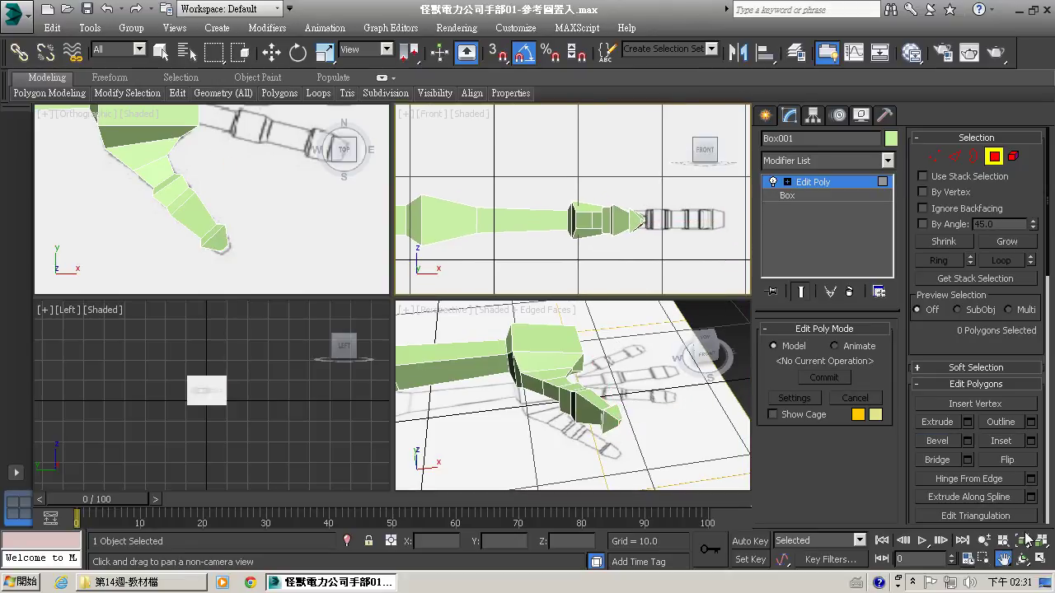
click(1040, 559)
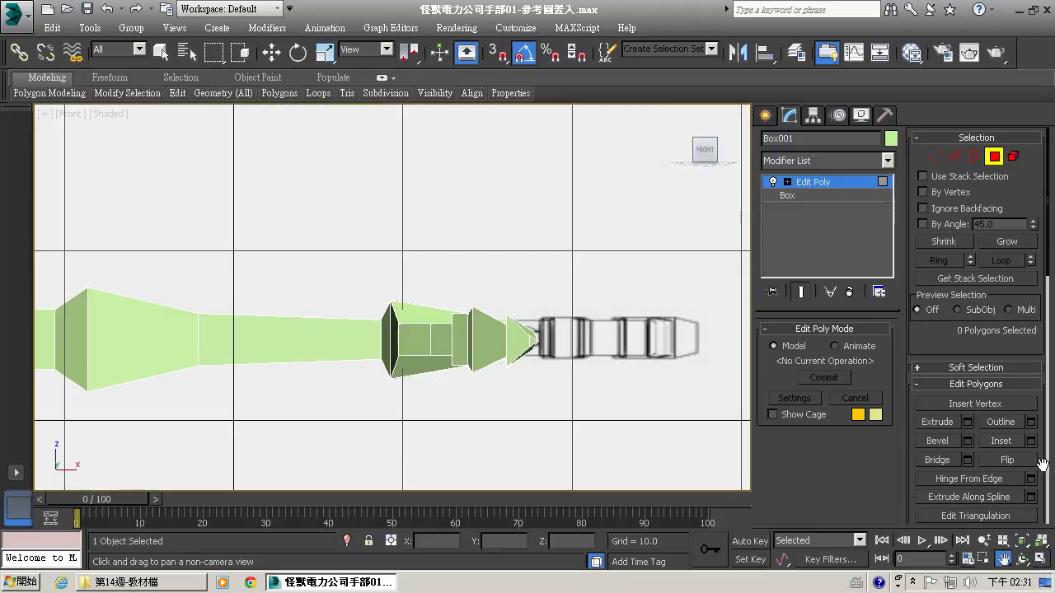
click(992, 157)
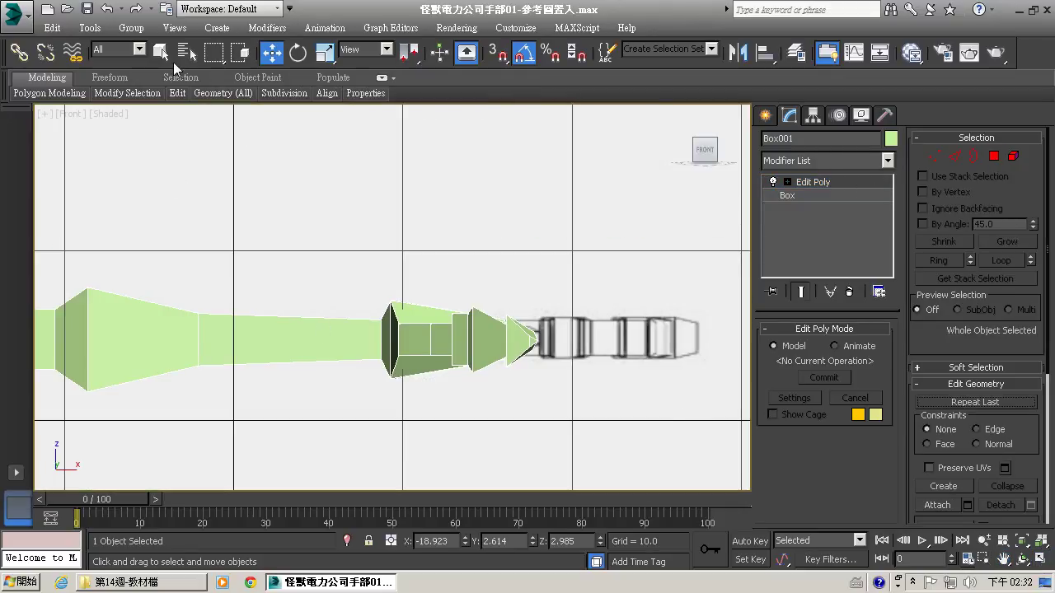
key(q)
click(252, 219)
click(295, 352)
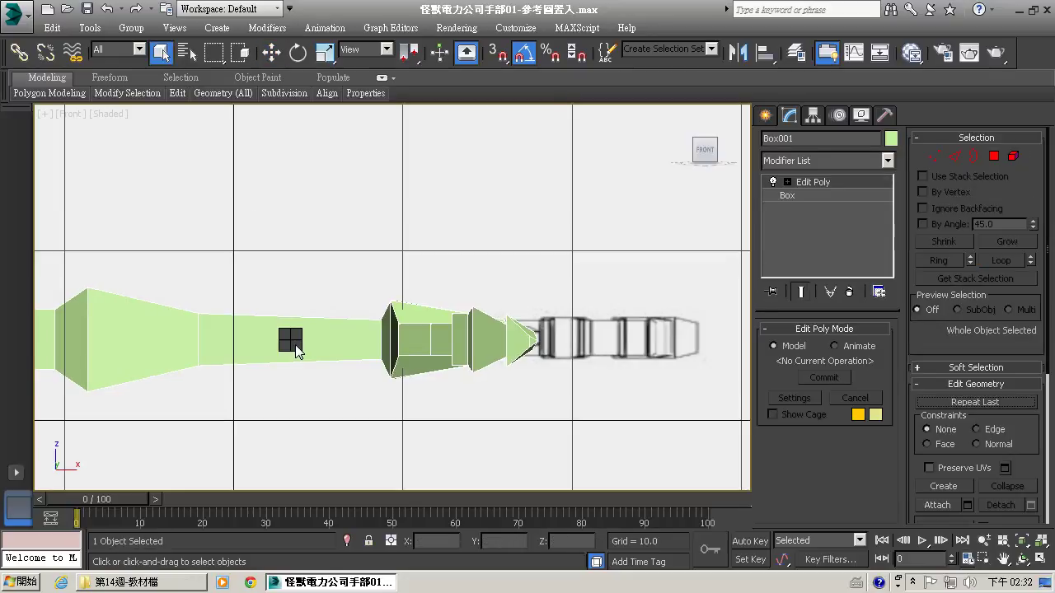
click(337, 440)
click(399, 310)
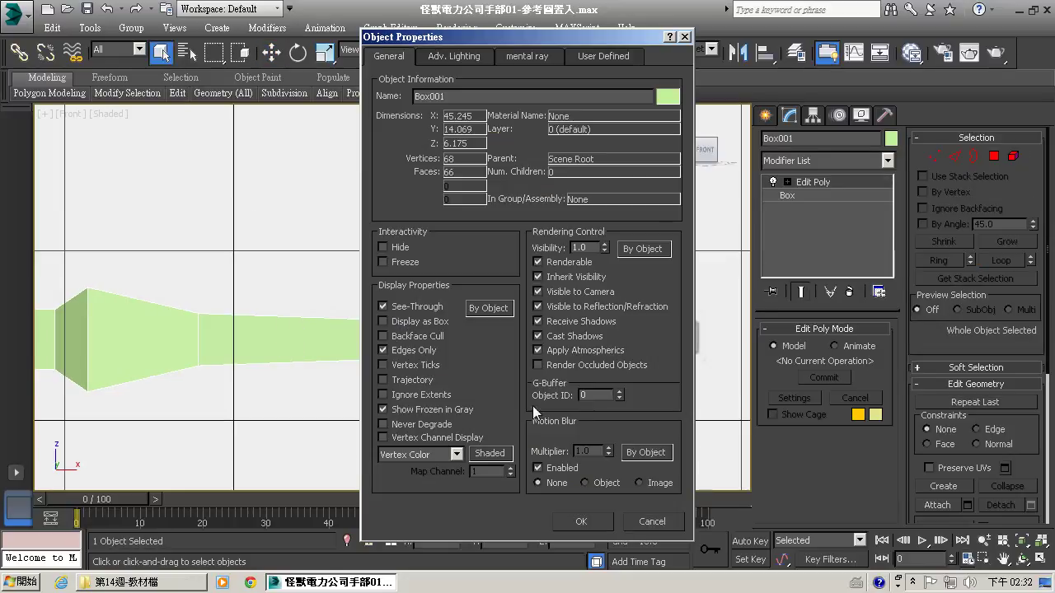
click(582, 522)
click(483, 388)
click(471, 370)
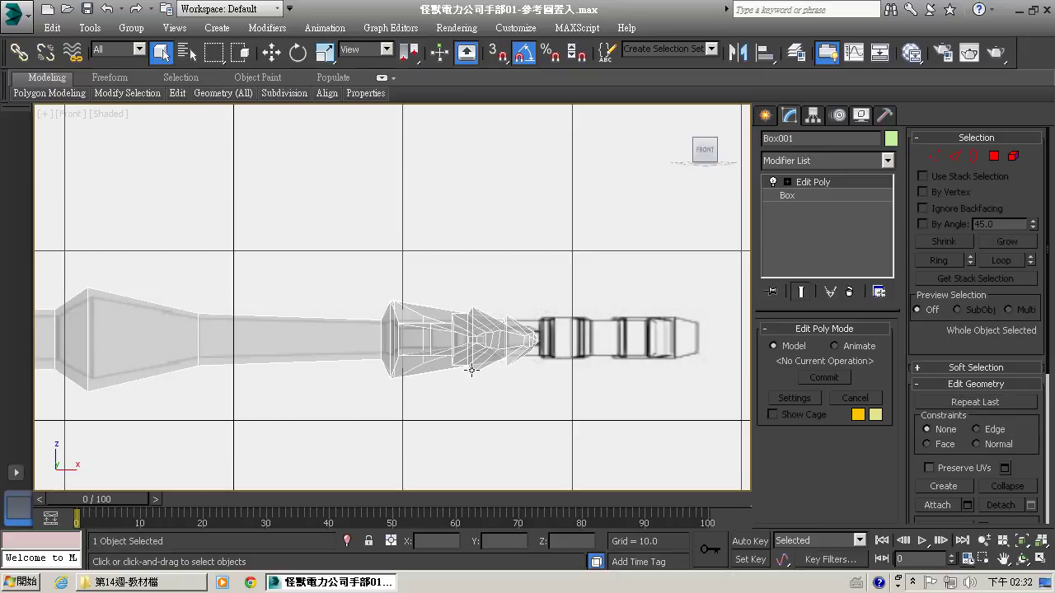
Move the lower vertices at the wrist end of the palm up to the reference outline in the front view
click(932, 159)
drag(389, 379, 395, 378)
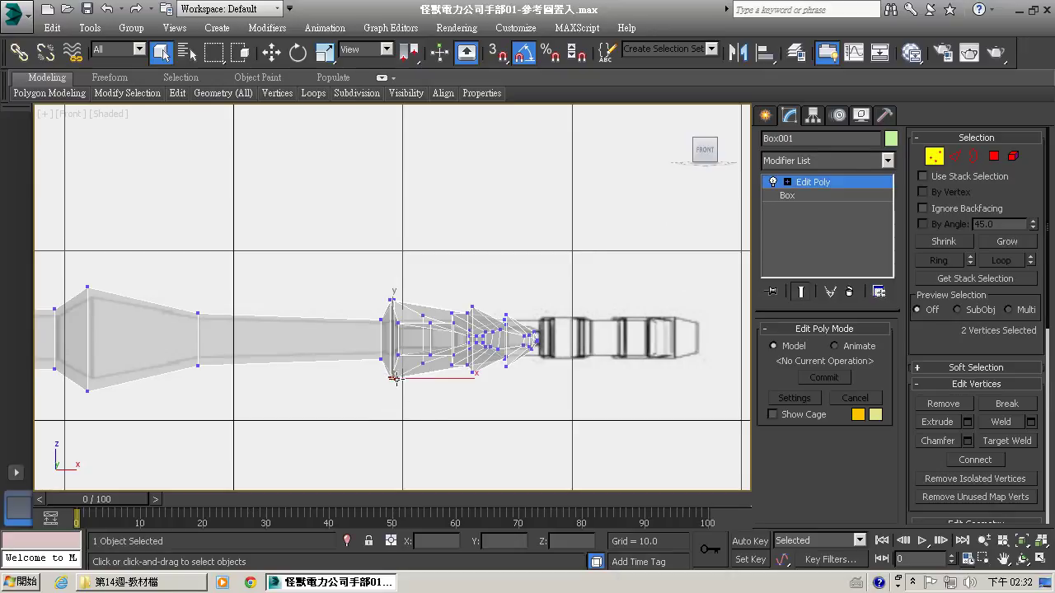
click(271, 53)
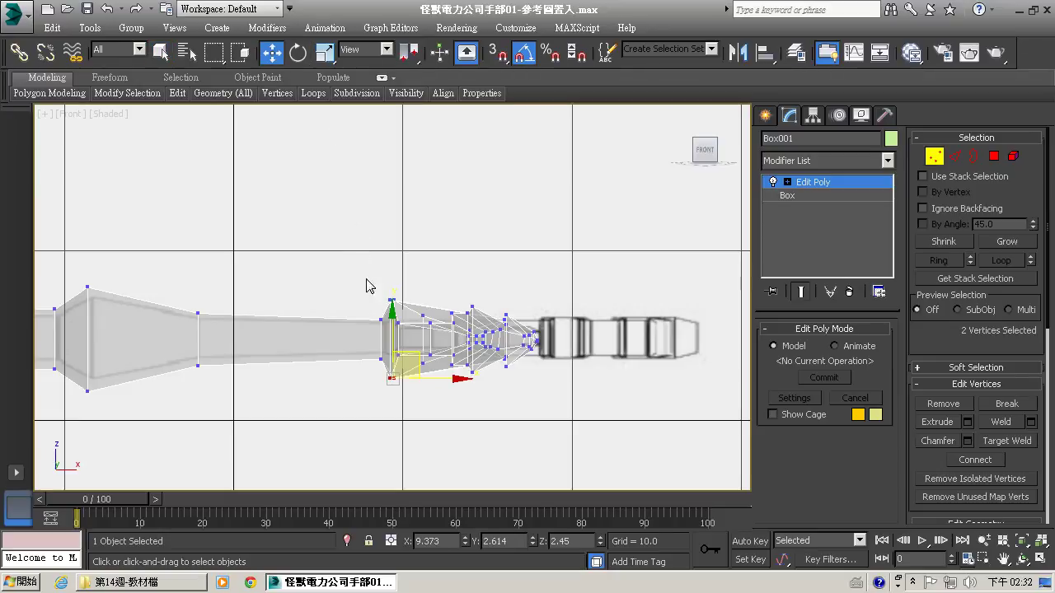
drag(392, 318, 388, 301)
drag(331, 344, 361, 356)
drag(410, 388, 409, 389)
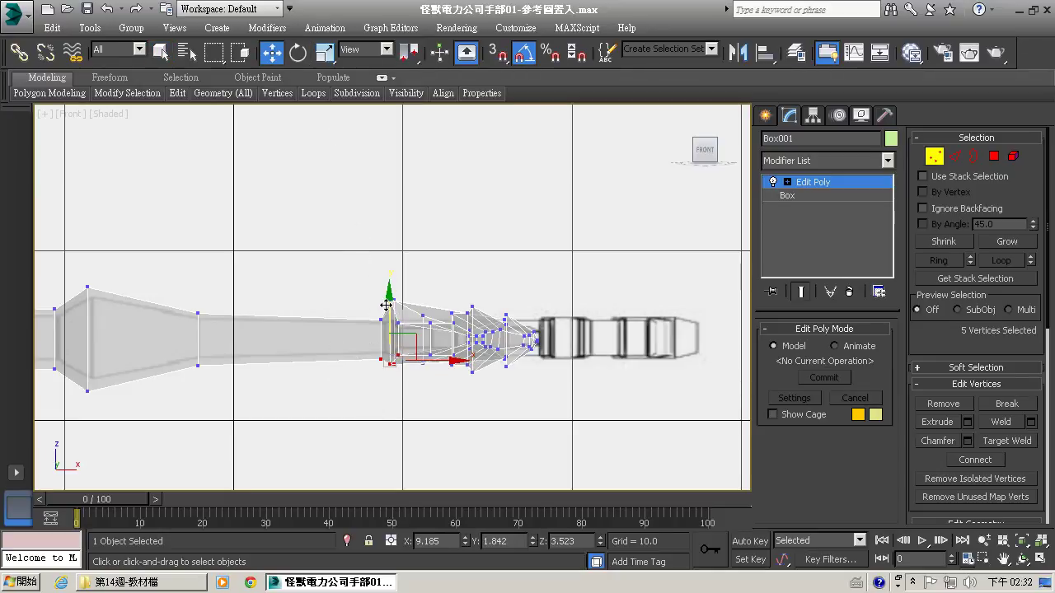
click(428, 419)
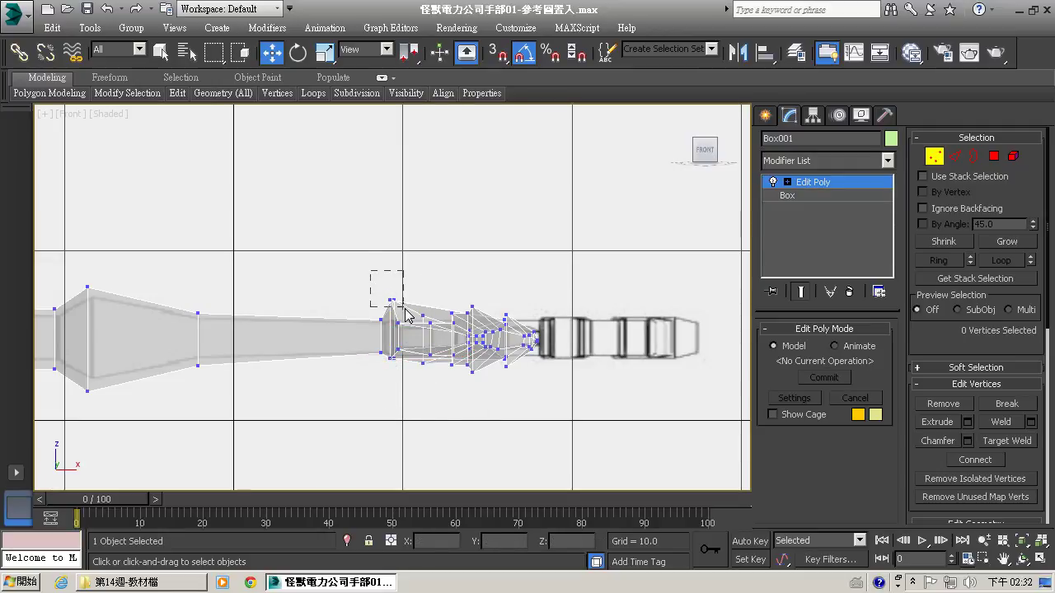
Move the upper vertices at the wrist end of the palm down to the reference outline in the front view
drag(404, 307, 405, 308)
drag(396, 244, 401, 255)
click(469, 266)
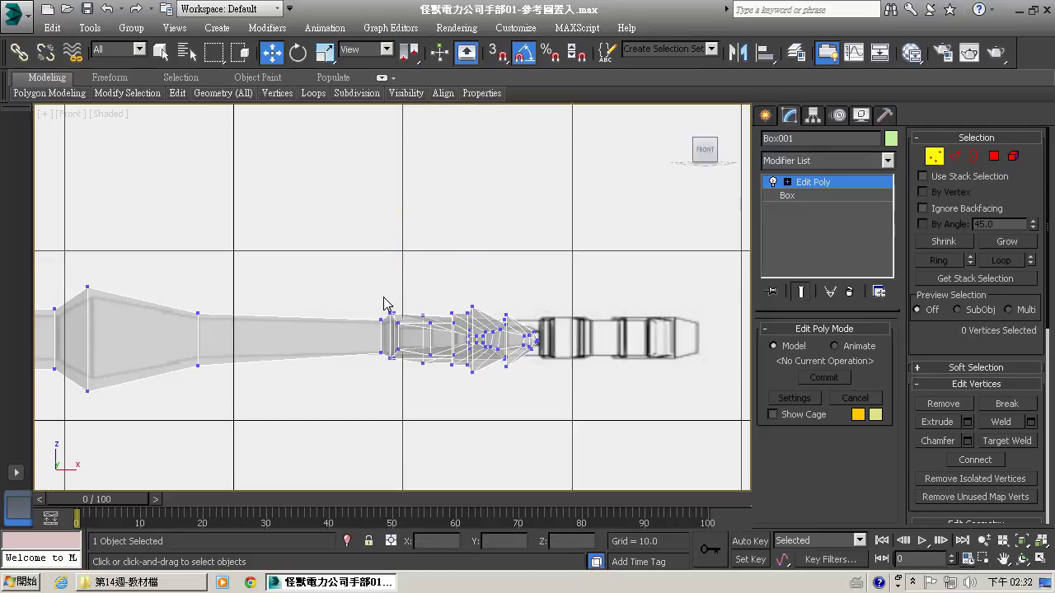
drag(398, 317, 431, 311)
click(509, 261)
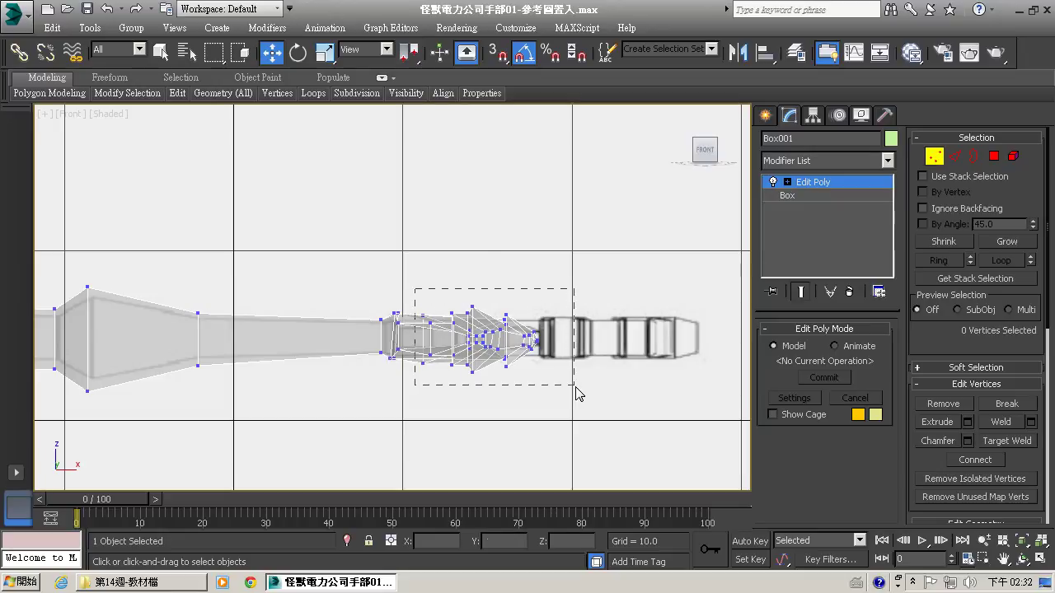
Scale the remaining palm and thumb vertices down vertically in the front view to match the reference thickness
drag(575, 387, 575, 387)
click(326, 53)
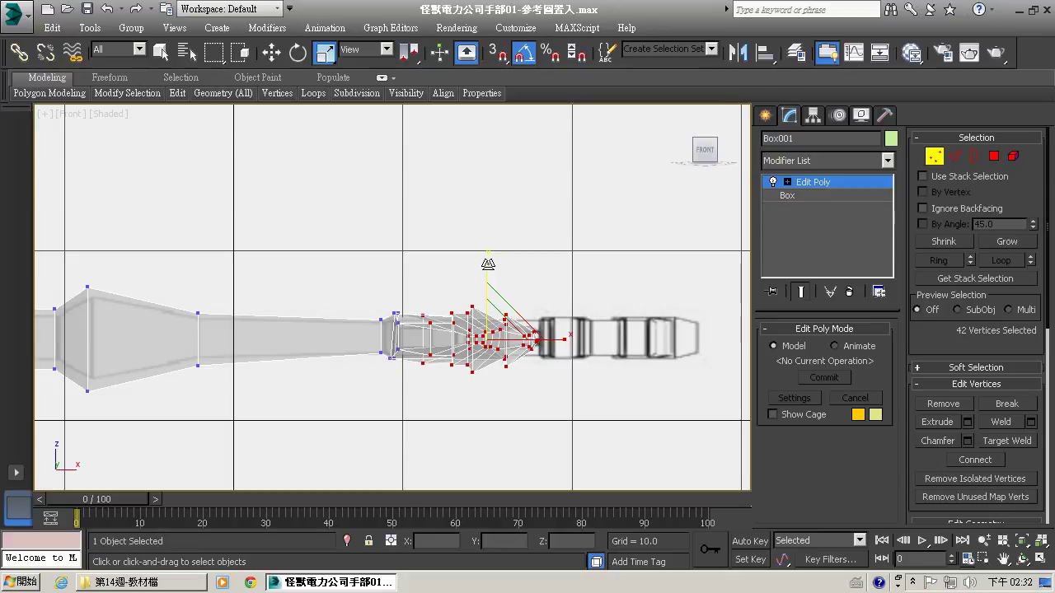
drag(487, 264, 495, 294)
click(566, 258)
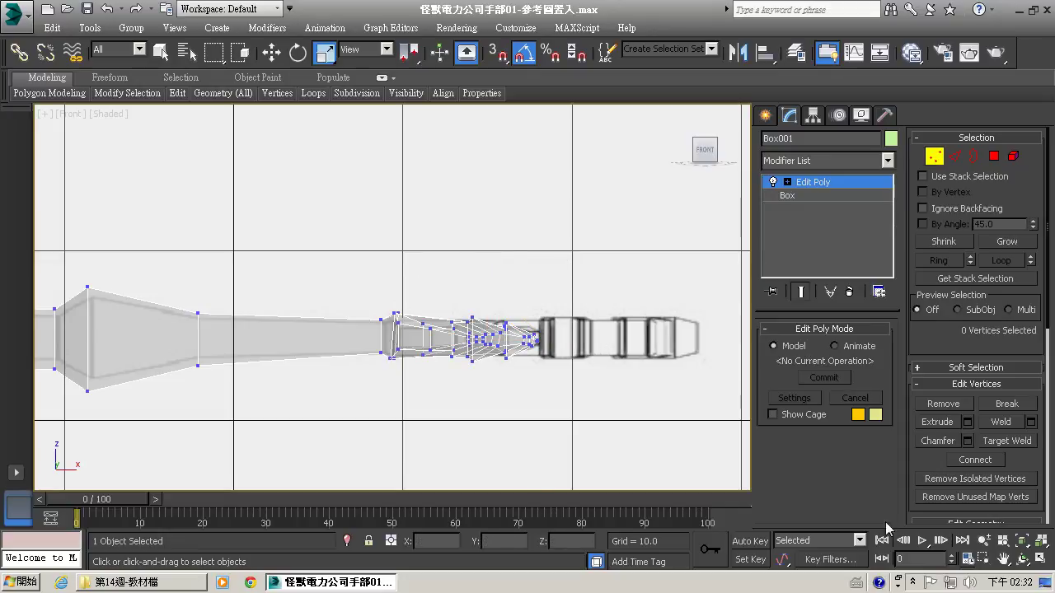
click(984, 540)
drag(524, 323, 509, 293)
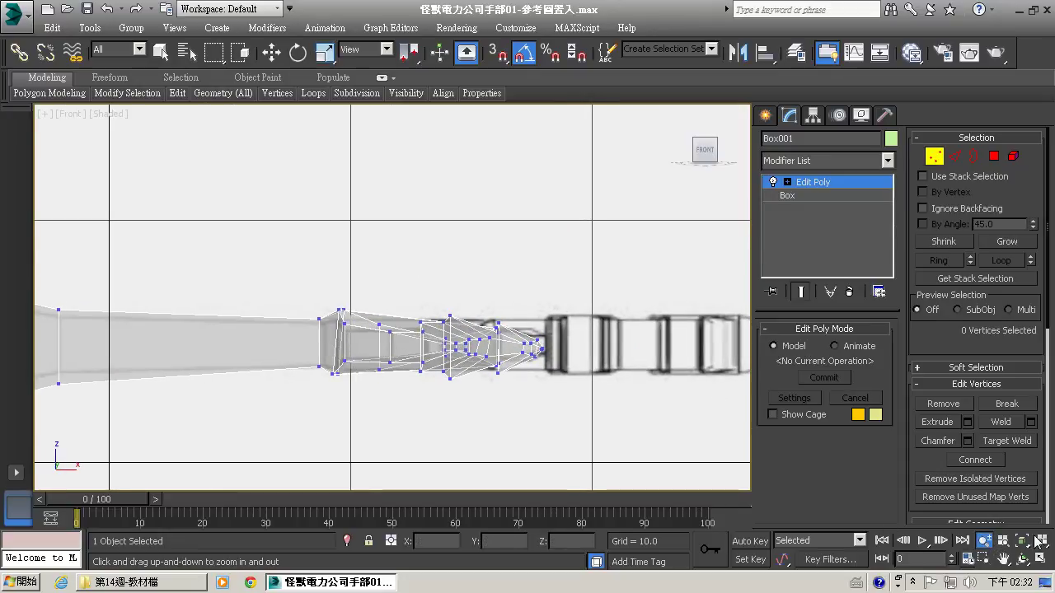
Return to the four-view layout, leave vertex editing and turn off See-Through display in the hand's object properties
click(1038, 563)
click(1003, 560)
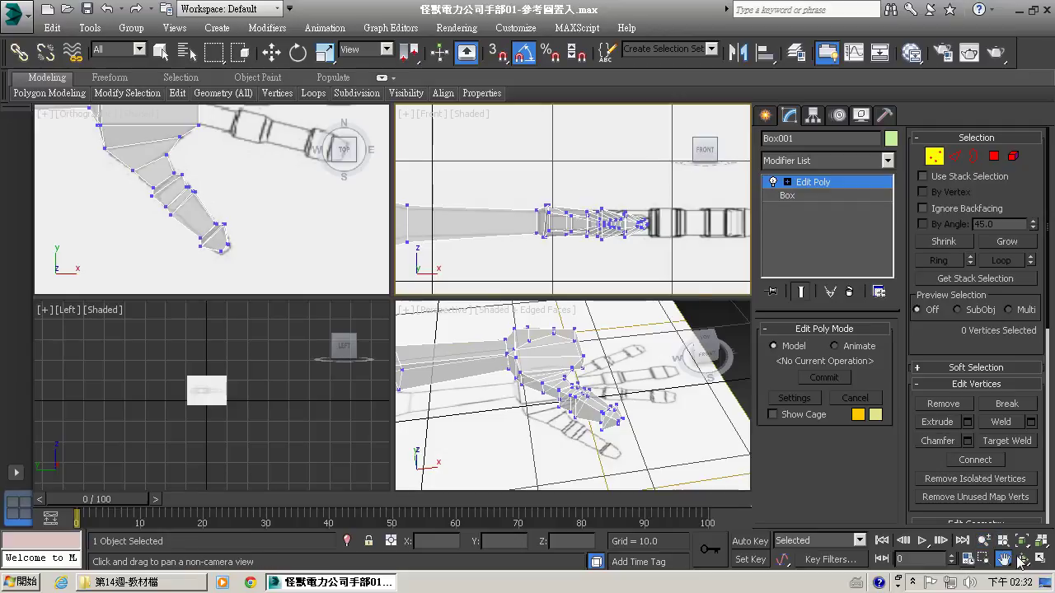
click(800, 184)
right_click(445, 393)
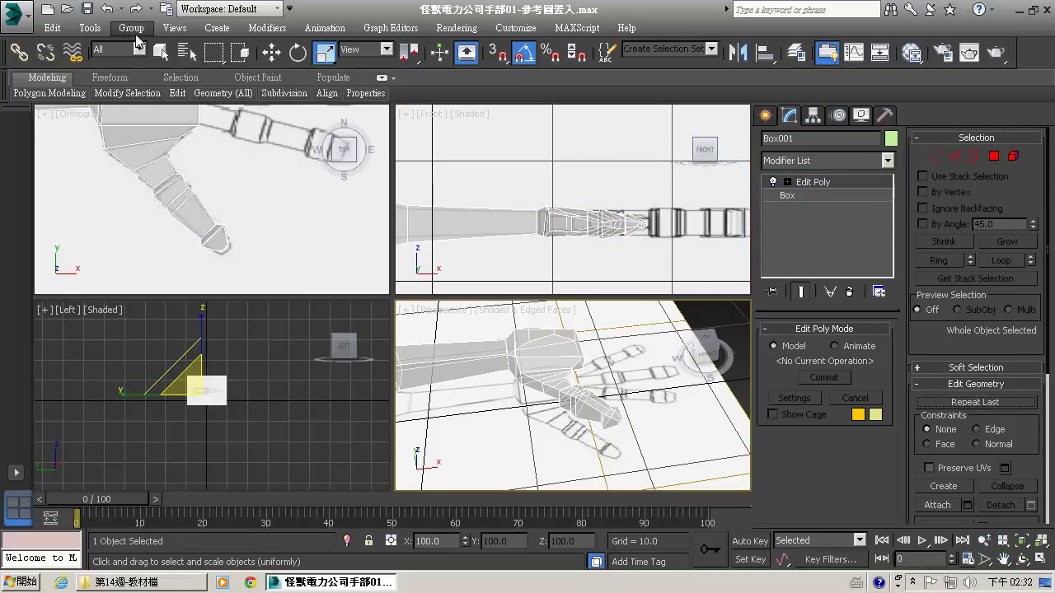
click(160, 52)
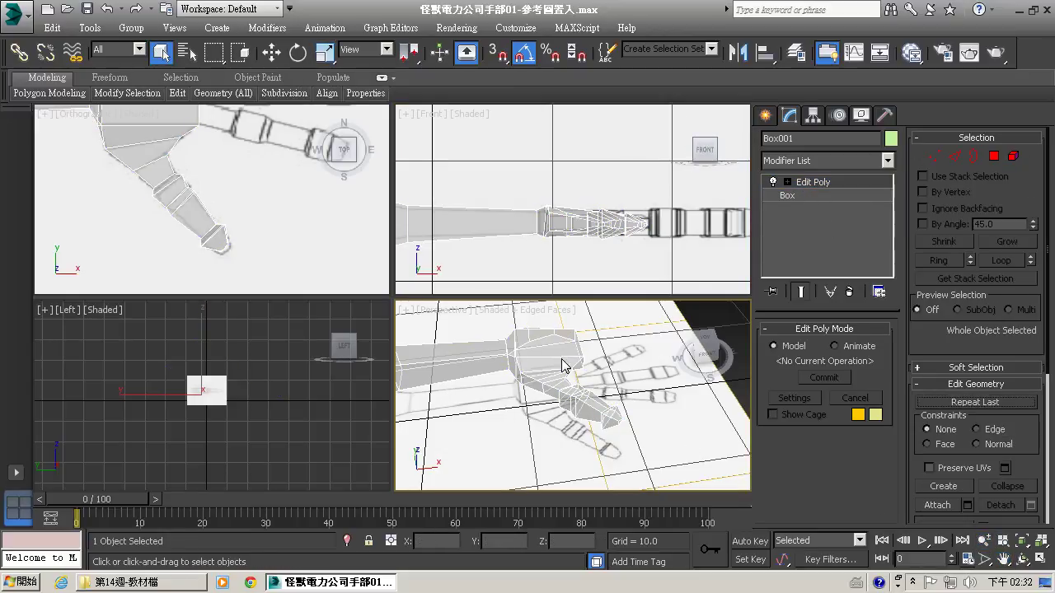
click(612, 449)
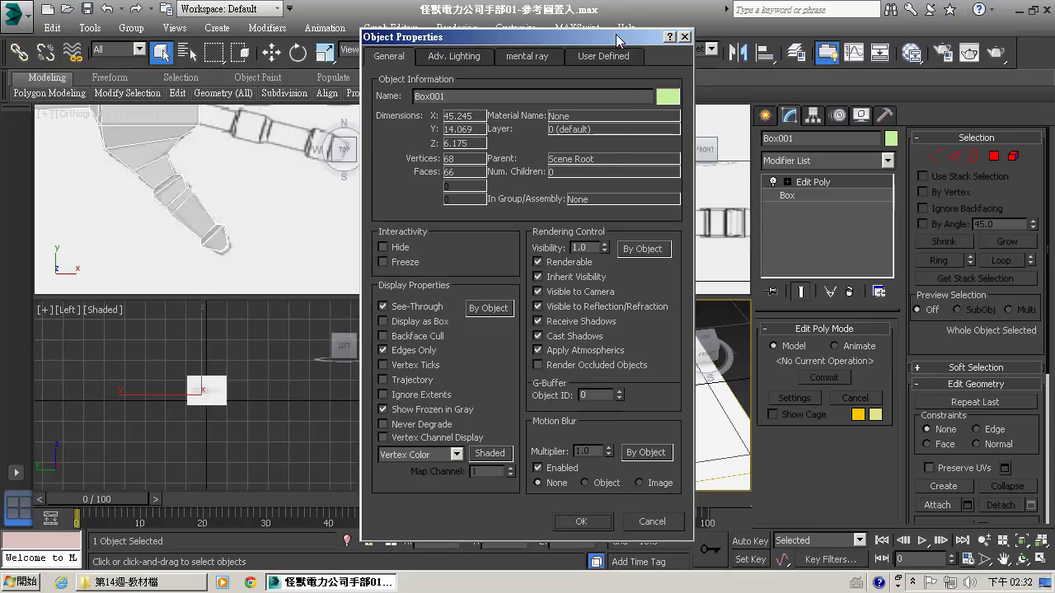
click(606, 520)
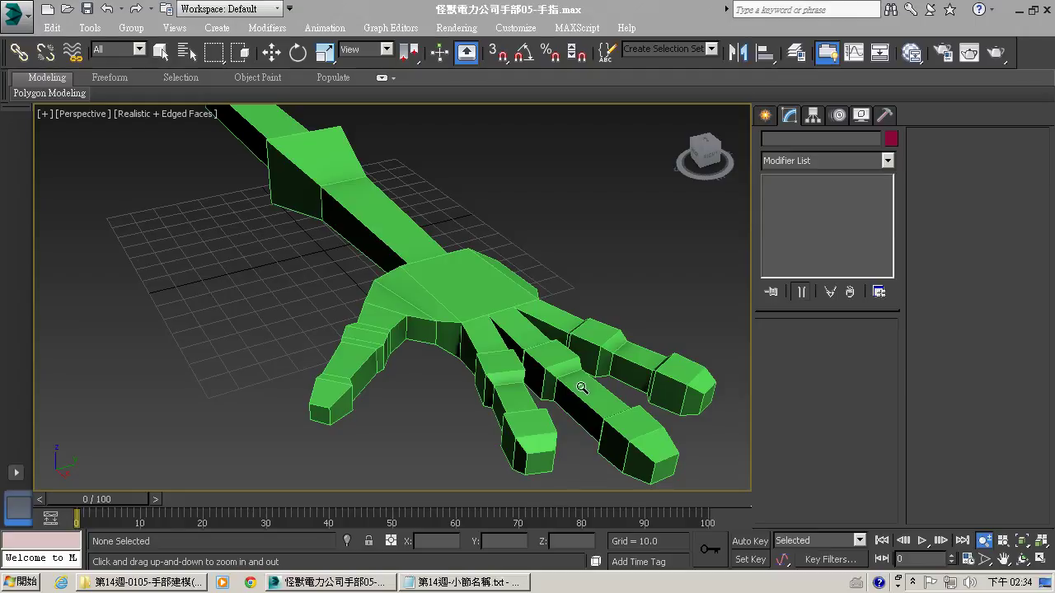
Set the perspective view of the completed hand and forearm to Shaded display
drag(560, 306, 565, 328)
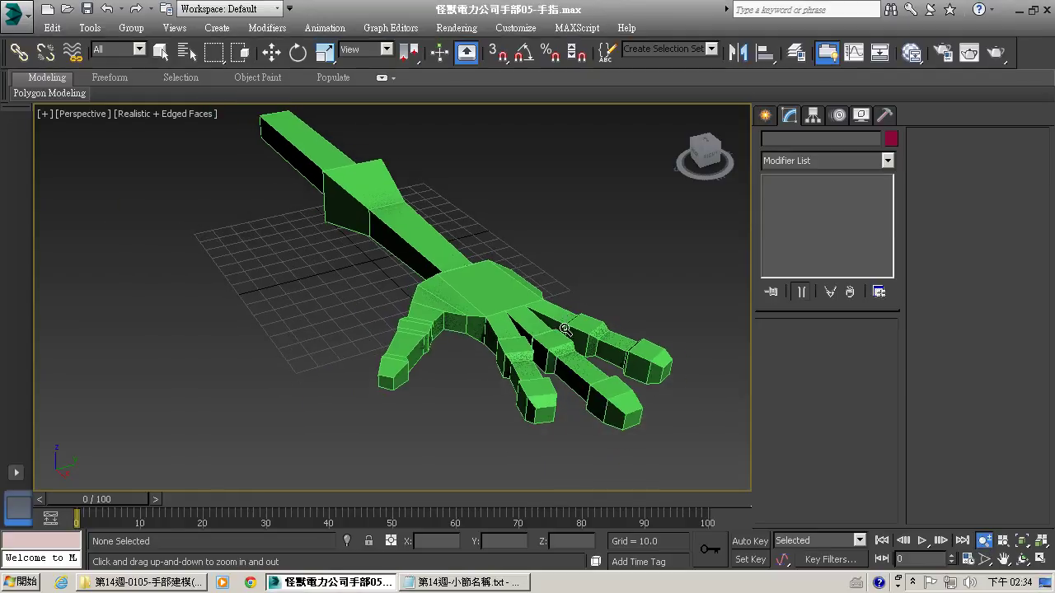
click(1021, 560)
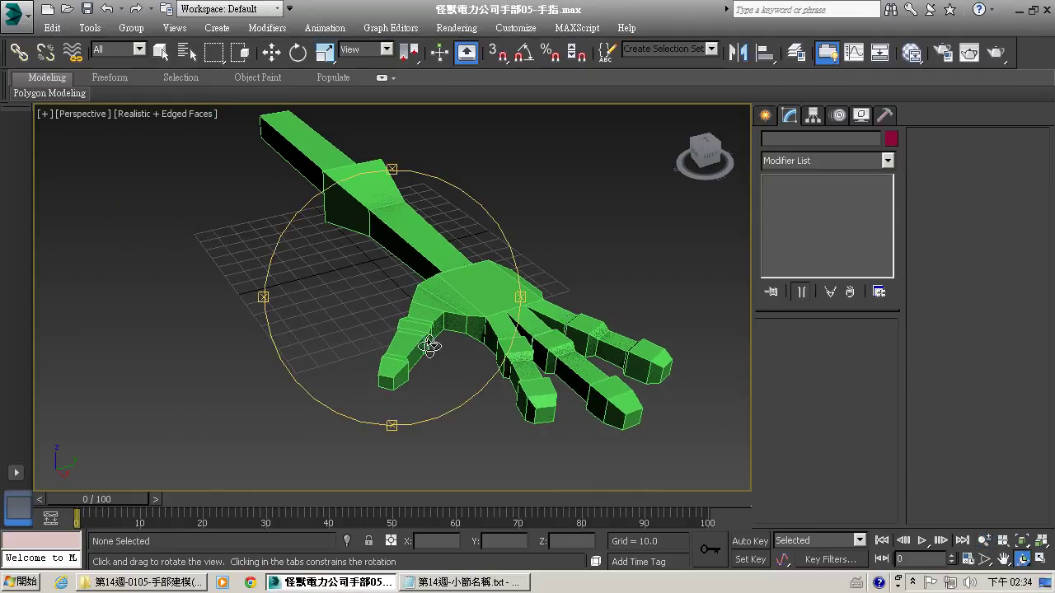
drag(431, 346, 460, 341)
click(1003, 559)
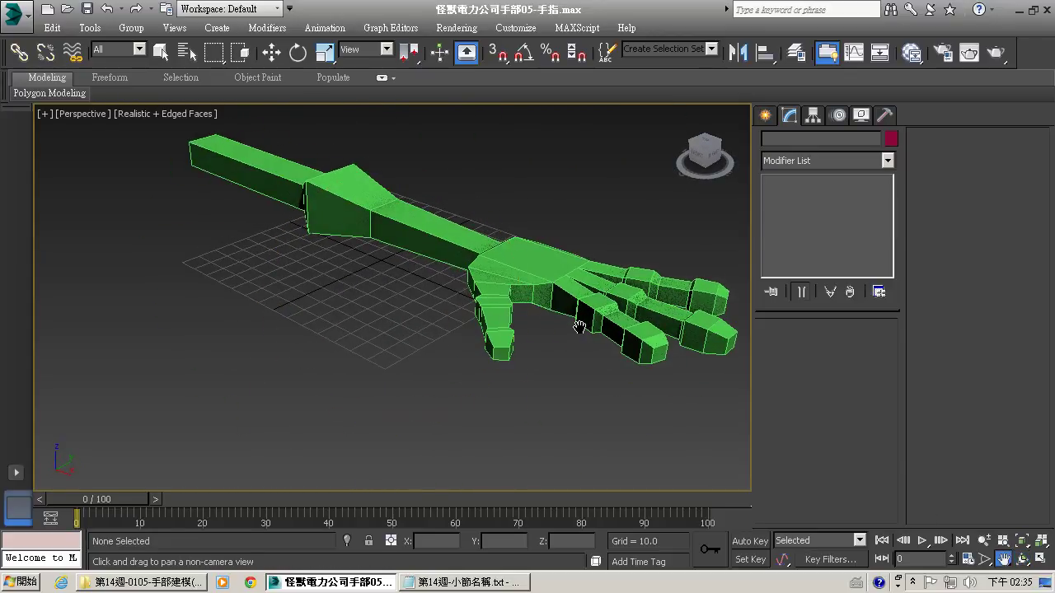
drag(577, 323, 501, 382)
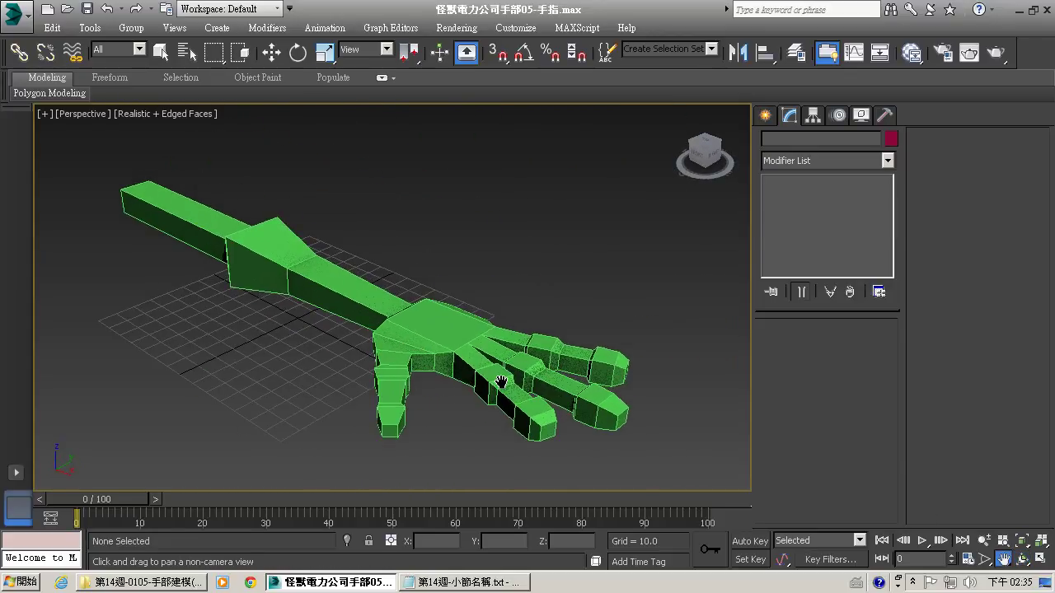
click(150, 115)
click(167, 142)
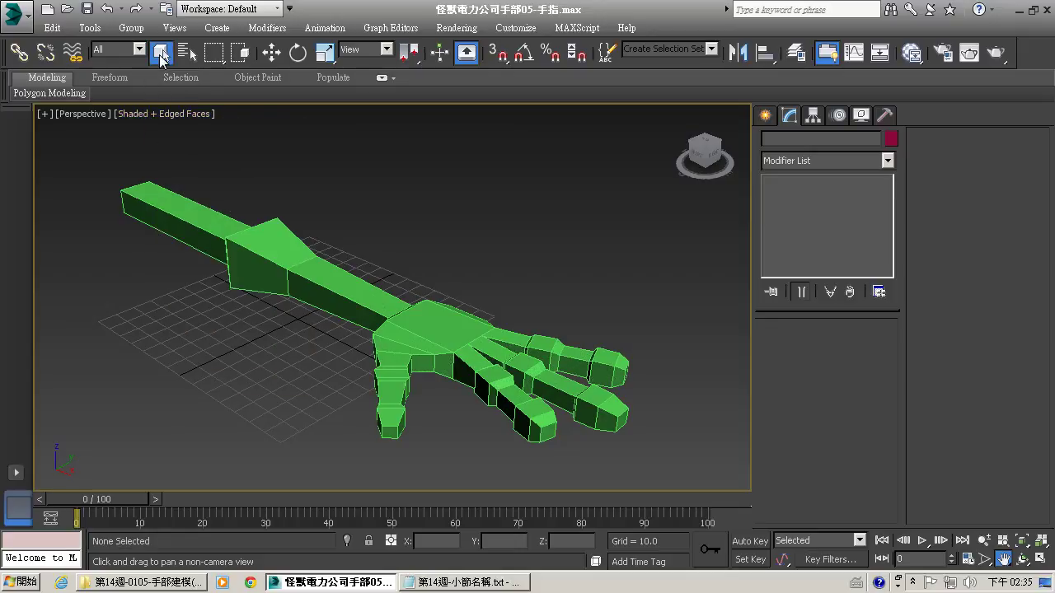
Apply a TurboSmooth modifier to the completed hand model
click(161, 53)
click(443, 318)
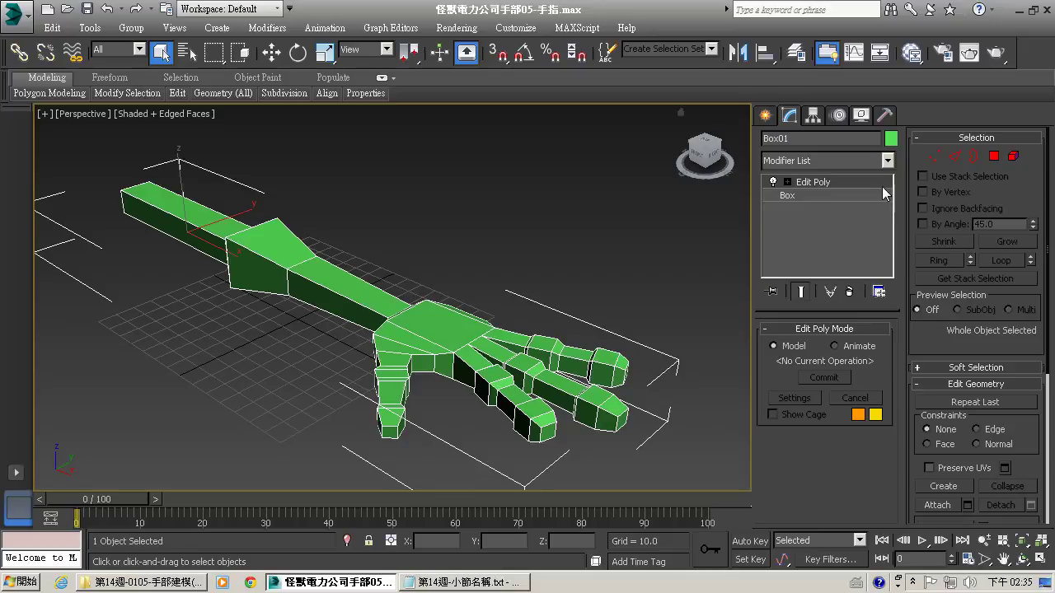
click(886, 161)
drag(890, 200, 893, 502)
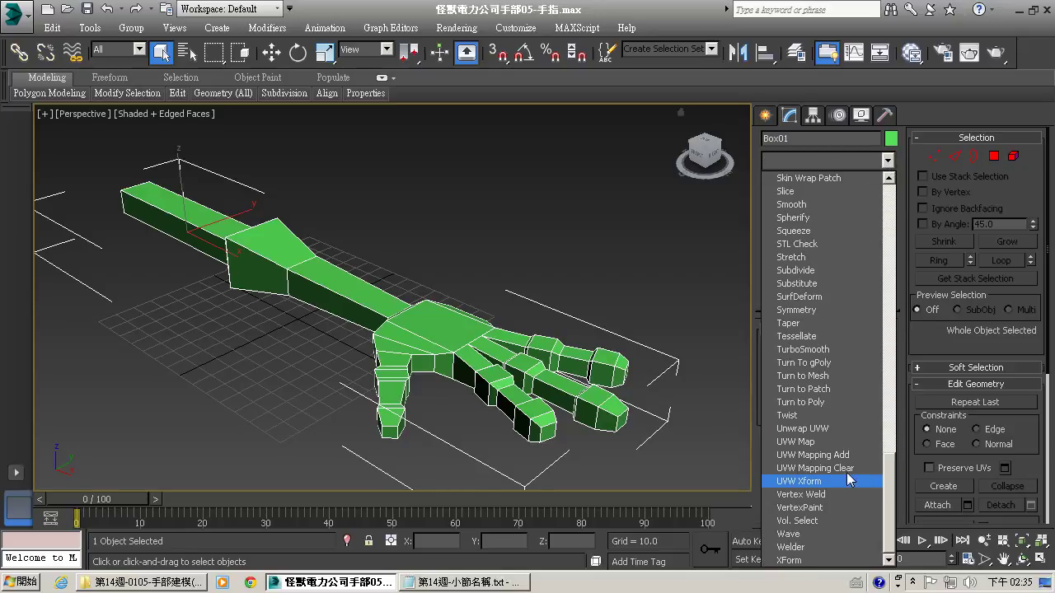
click(793, 349)
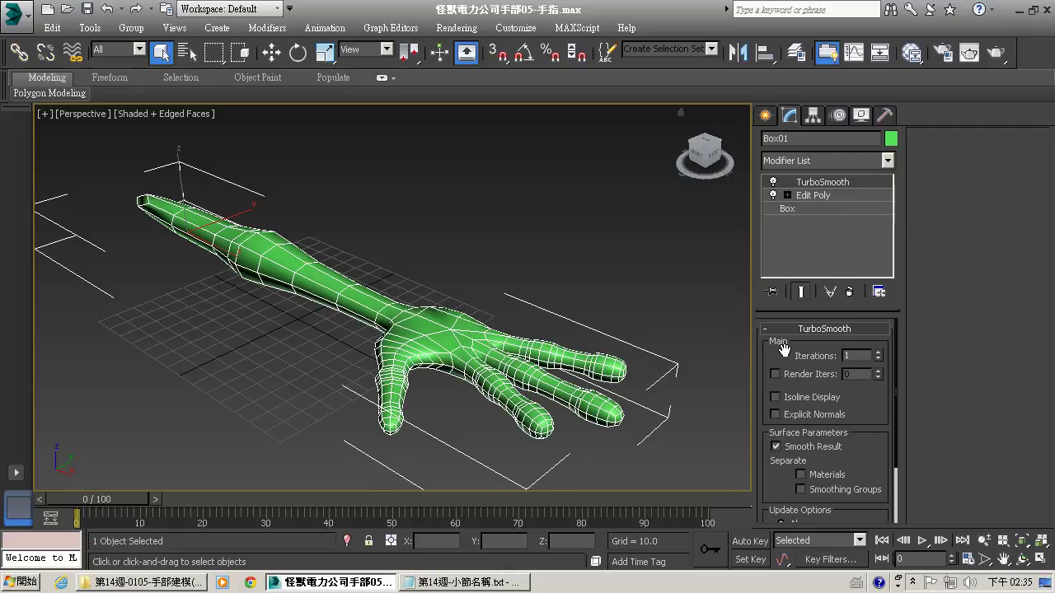
Inspect the smoothed hand, then temporarily switch off the TurboSmooth modifier's effect
click(984, 540)
drag(504, 404, 503, 357)
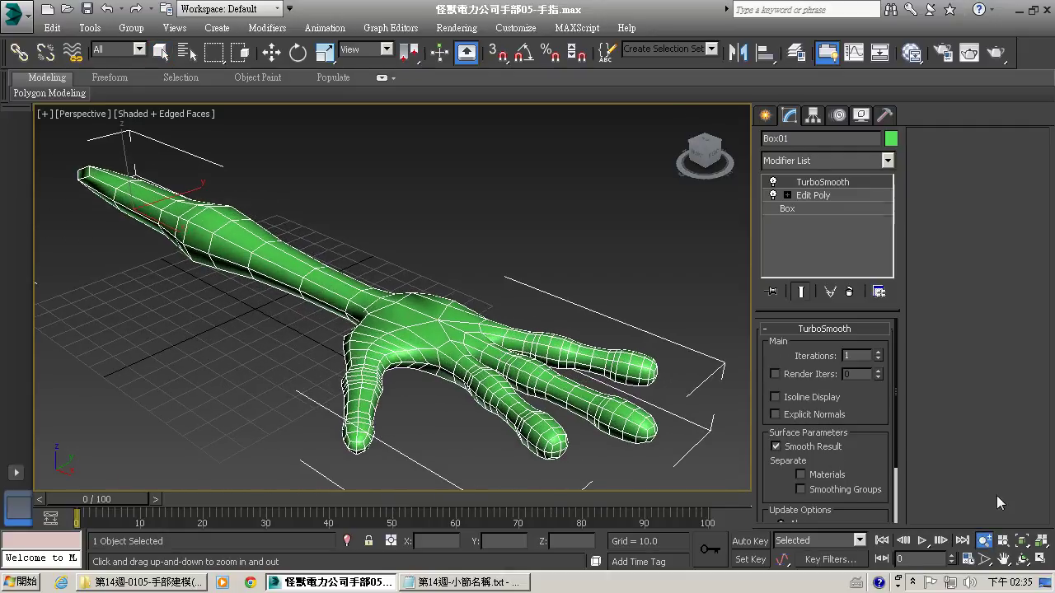
click(1014, 558)
drag(384, 353, 355, 388)
click(1002, 559)
drag(515, 325, 565, 336)
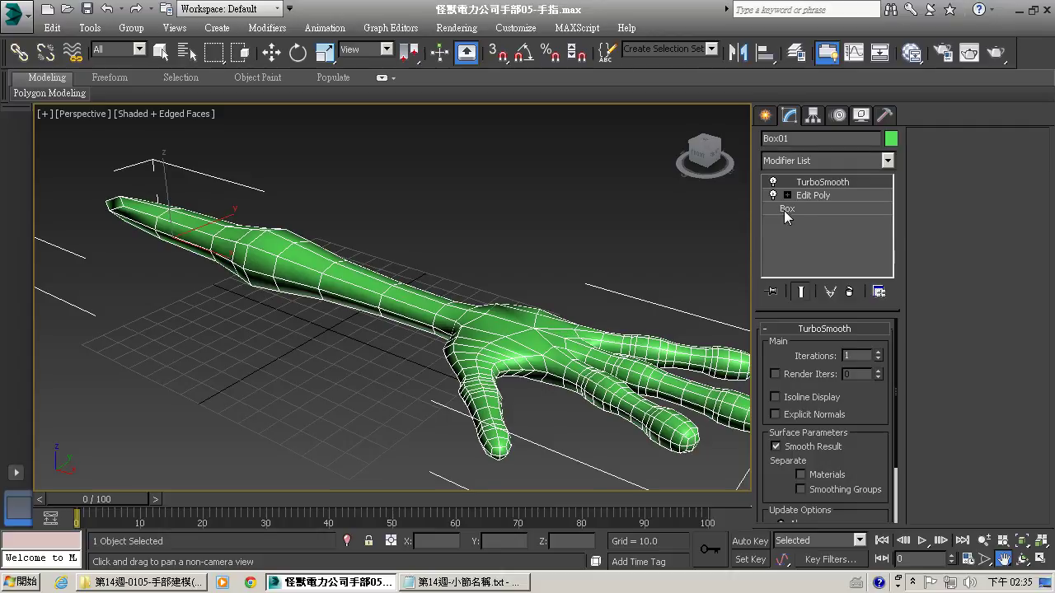
click(773, 182)
Delete the polygon capping the forearm's far end in Edit Poly
click(1022, 559)
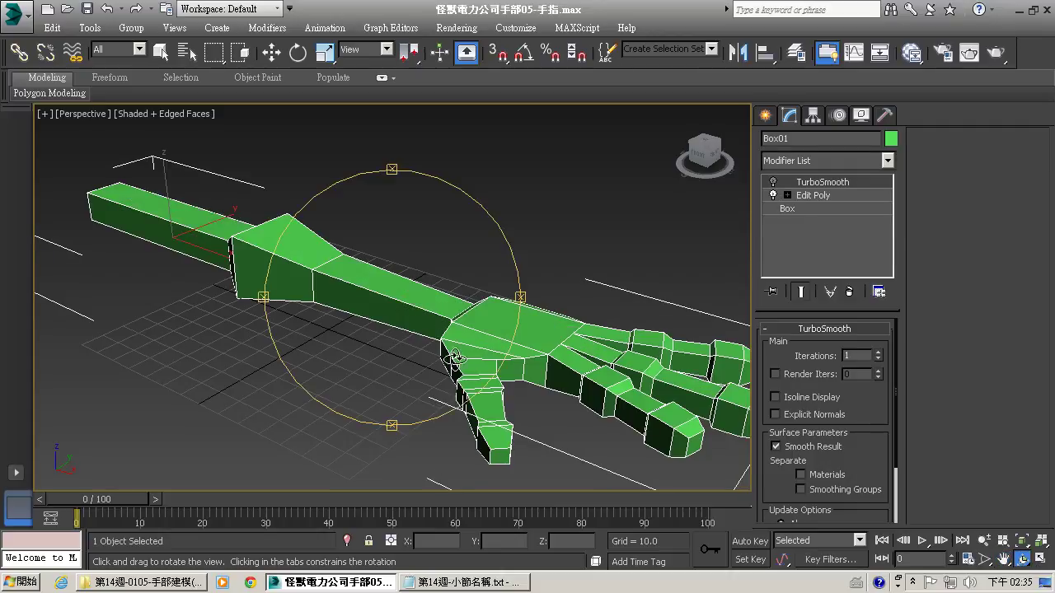
drag(449, 355, 650, 321)
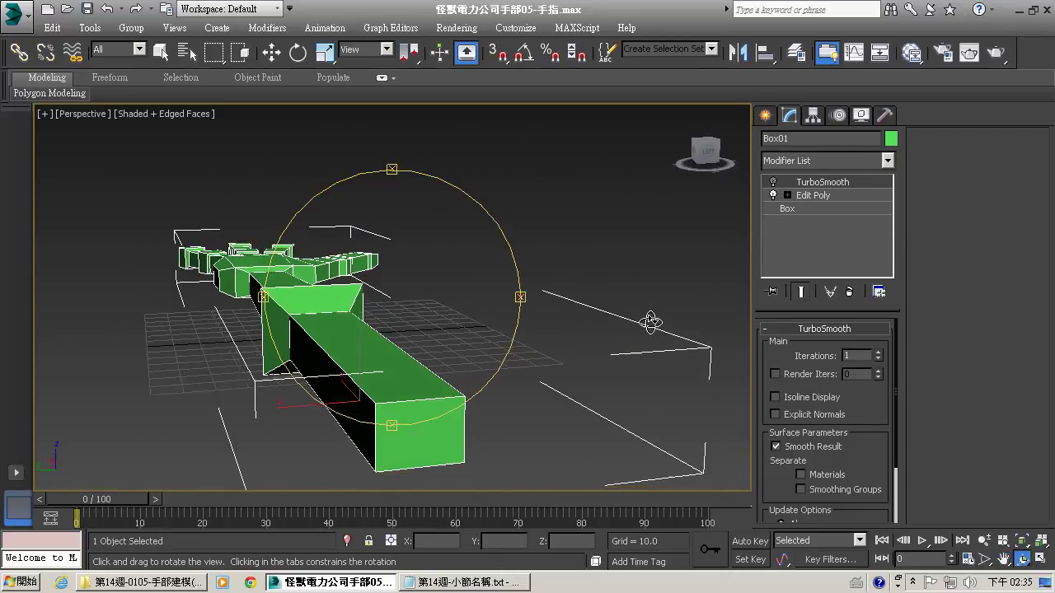
click(787, 196)
click(820, 248)
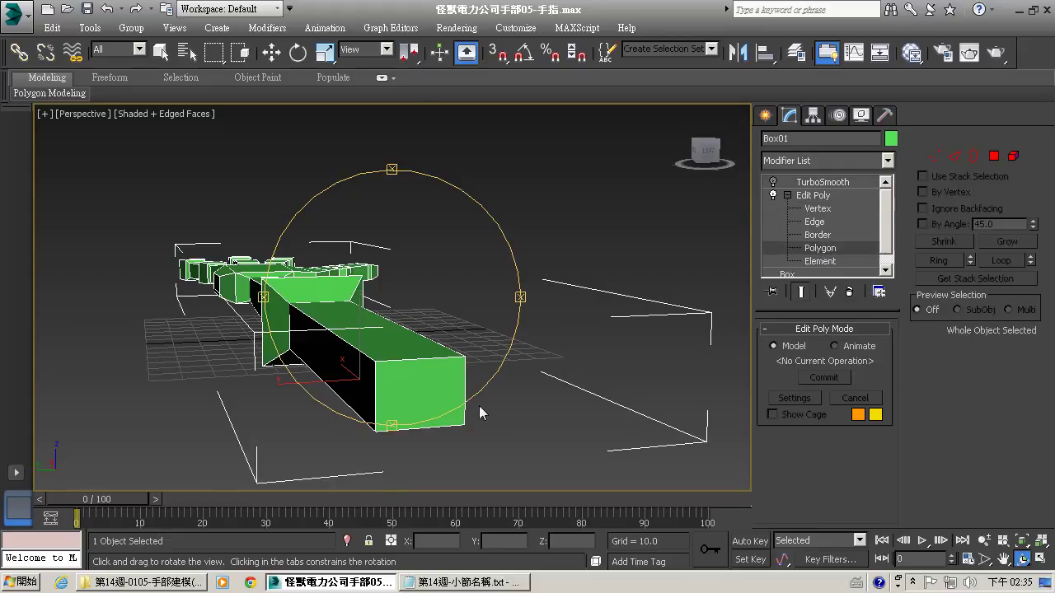
click(427, 396)
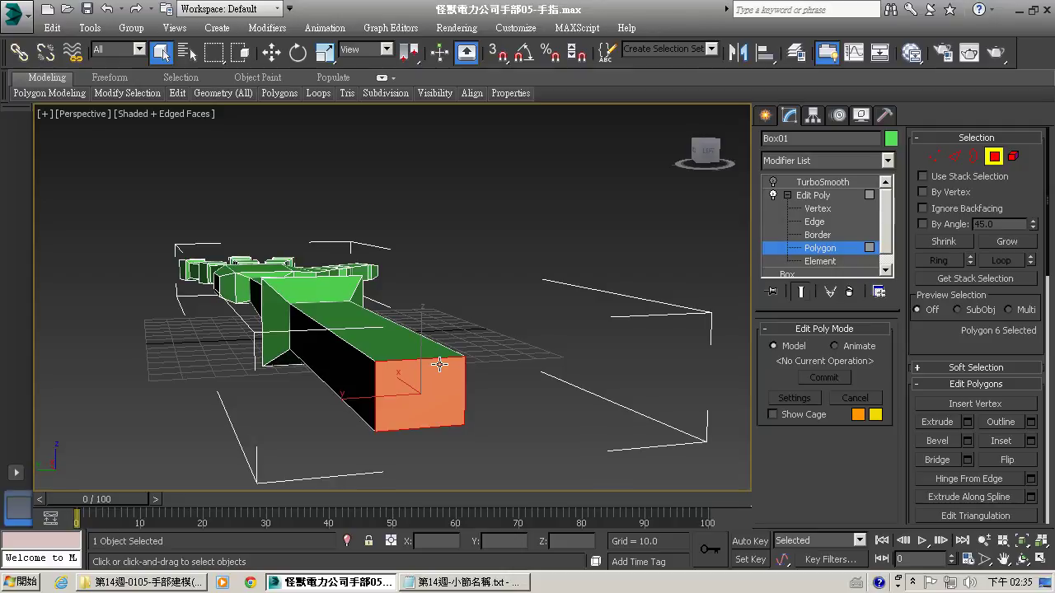
key(Delete)
Leave polygon editing and switch the TurboSmooth modifier's effect back on
click(814, 196)
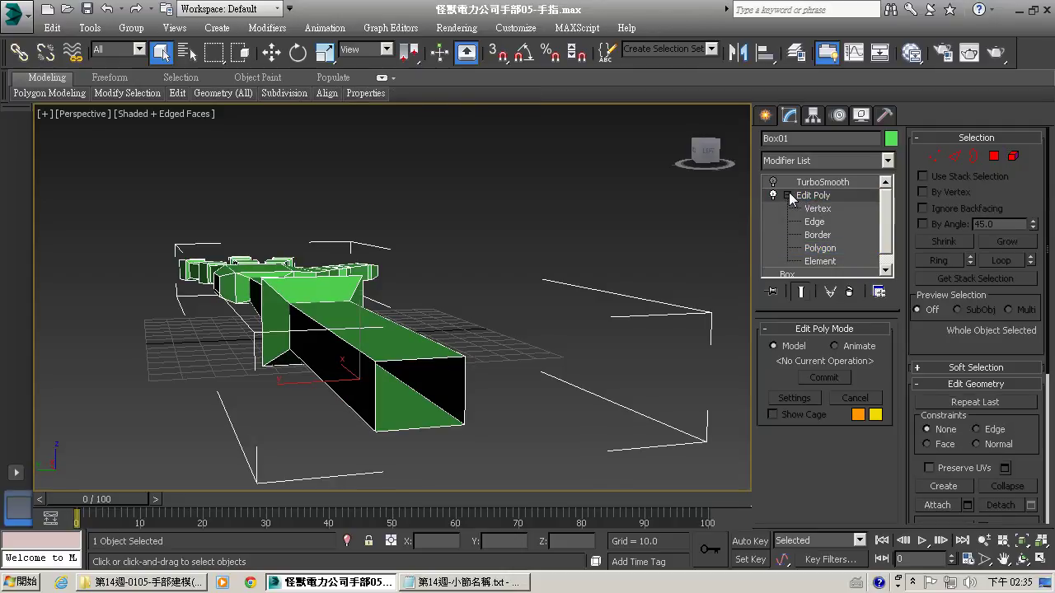
click(787, 195)
click(772, 182)
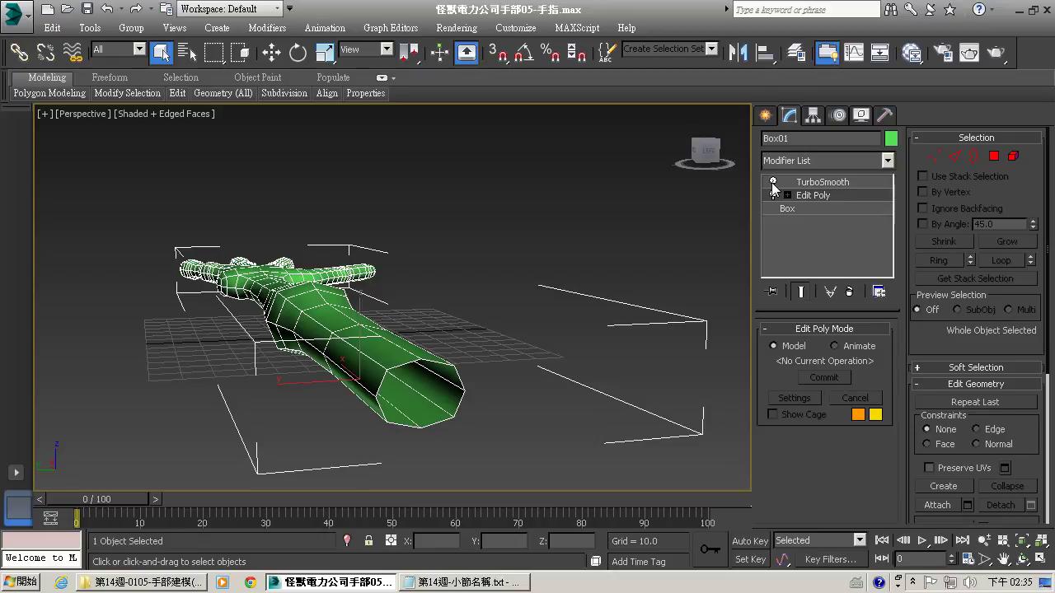
click(1022, 559)
drag(501, 313, 448, 346)
Enable Isoline Display for the hand's TurboSmooth modifier
click(814, 182)
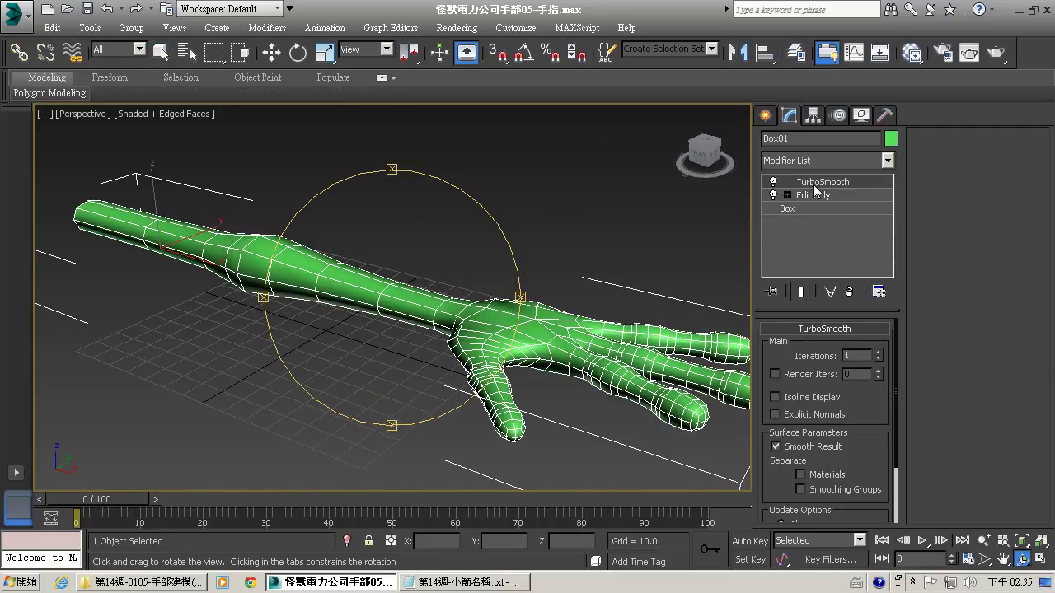
drag(493, 329, 508, 371)
click(774, 397)
click(983, 540)
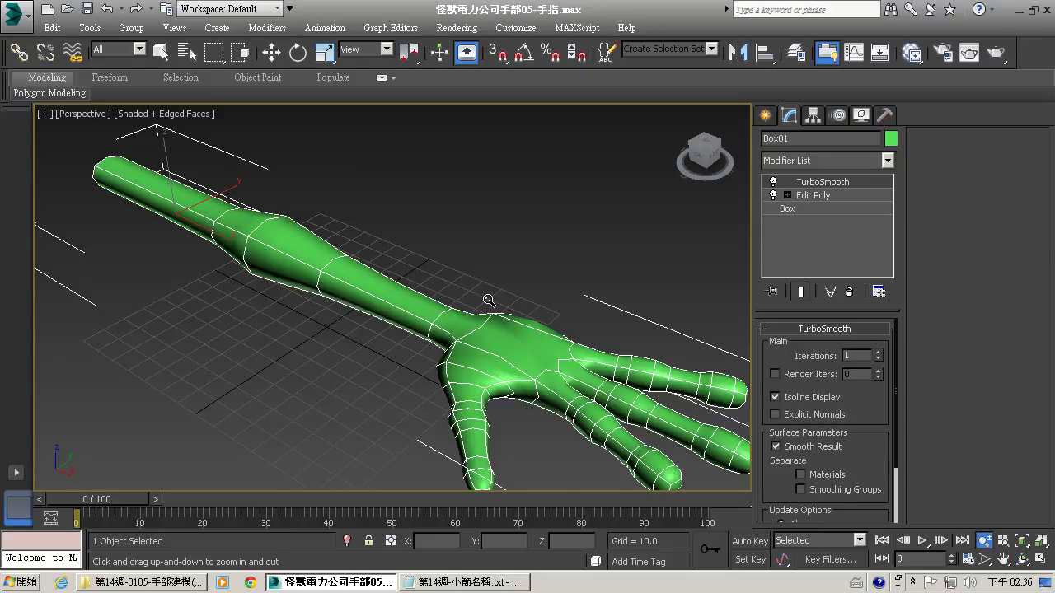